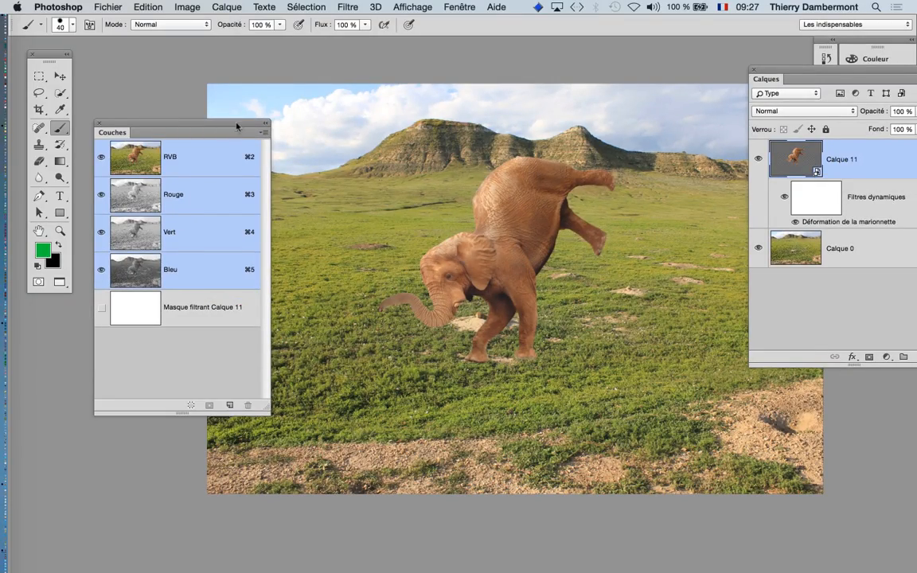
Move the Couches and Calques panels clear of the image and select the Calque 0 layer
left_click_drag(227, 128, 150, 351)
scroll(491, 286, "down", 5)
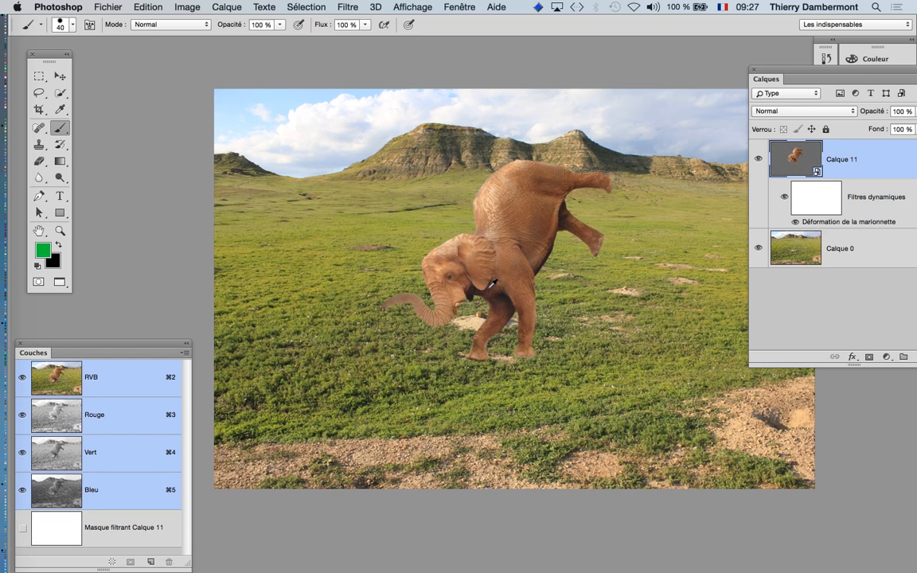
left_click_drag(529, 247, 473, 191)
left_click(862, 251)
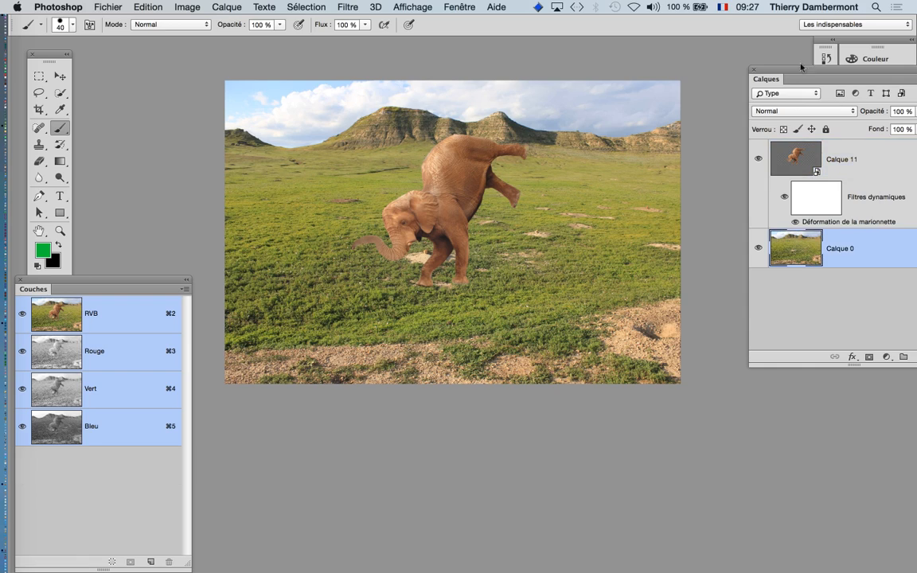
left_click_drag(794, 74, 751, 116)
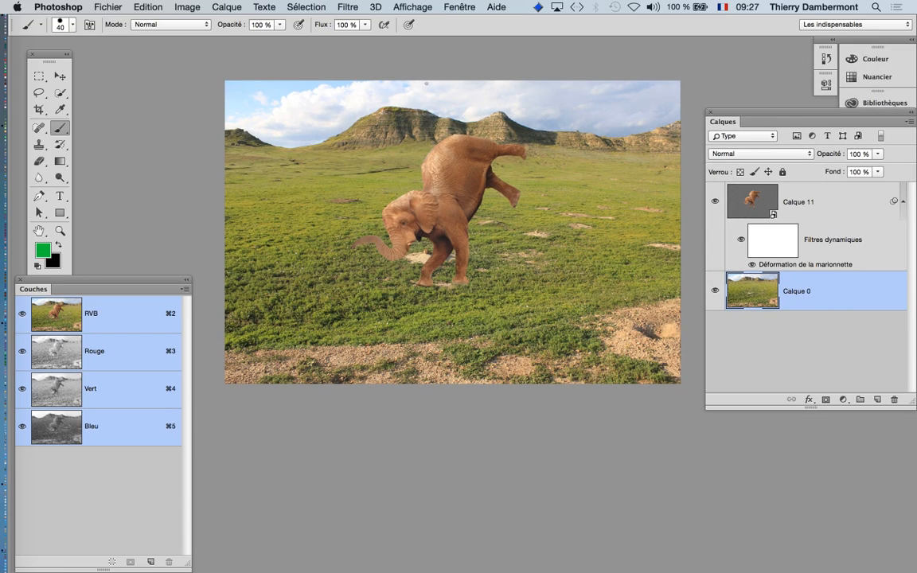
Add a Teinte/Saturation adjustment layer above Calque 0, keeping the default layer options
left_click(327, 5)
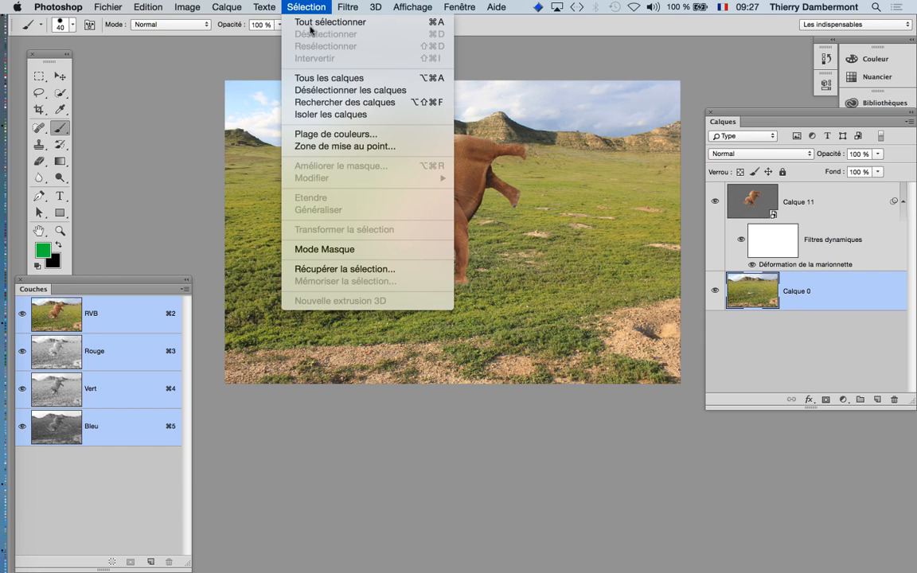
mouse_move(214, 6)
mouse_move(263, 137)
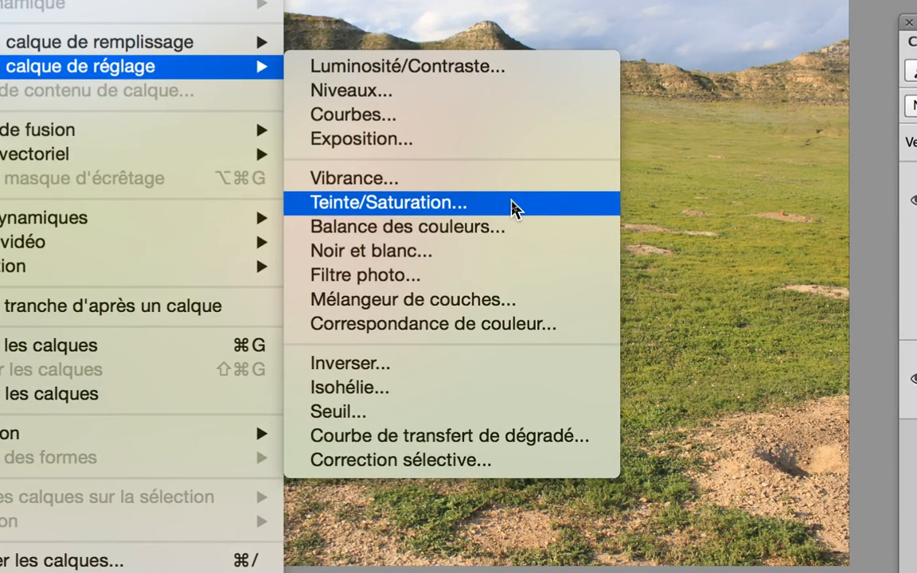
left_click(513, 209)
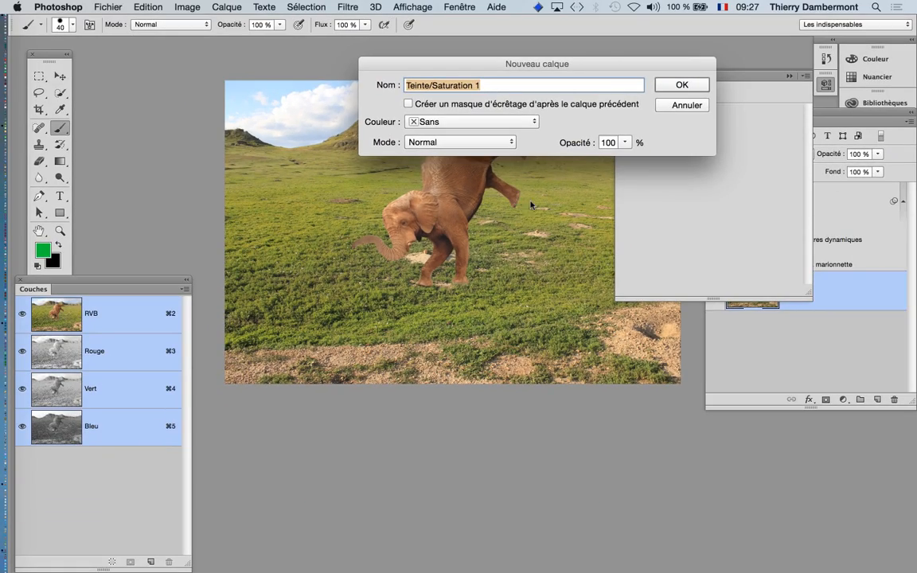
left_click(682, 85)
Enable Coloriser for the adjustment layer and set Teinte to 267 and Saturation to 39
left_click_drag(450, 131, 372, 101)
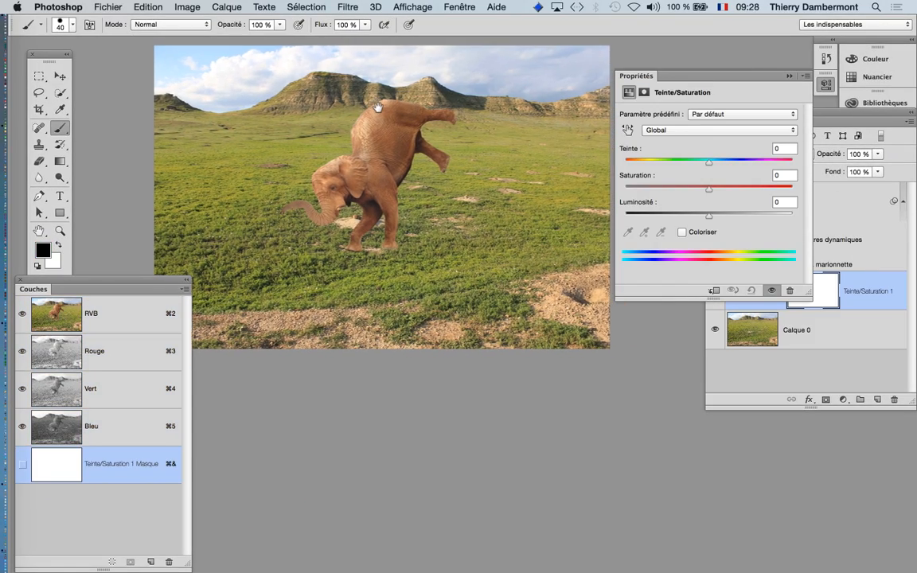
left_click_drag(431, 137, 425, 153)
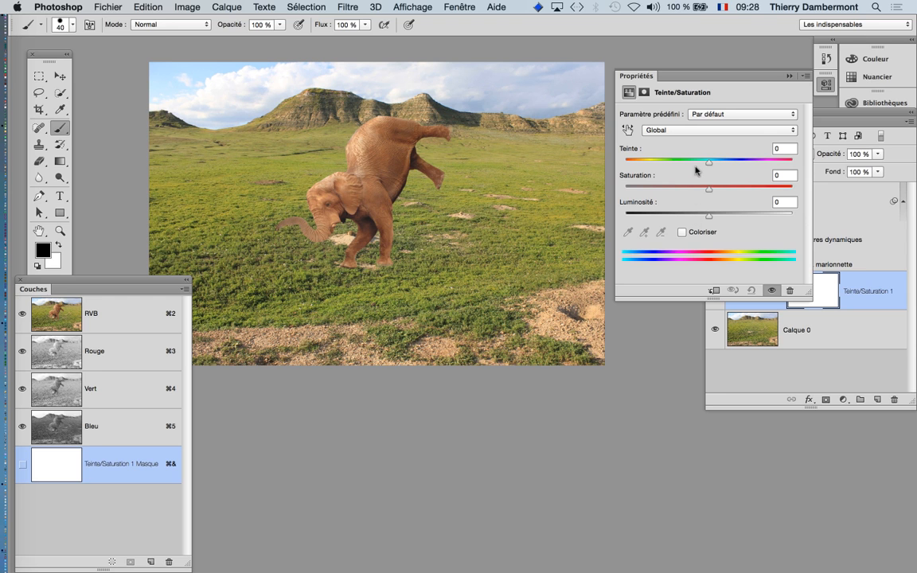
left_click_drag(709, 162, 685, 164)
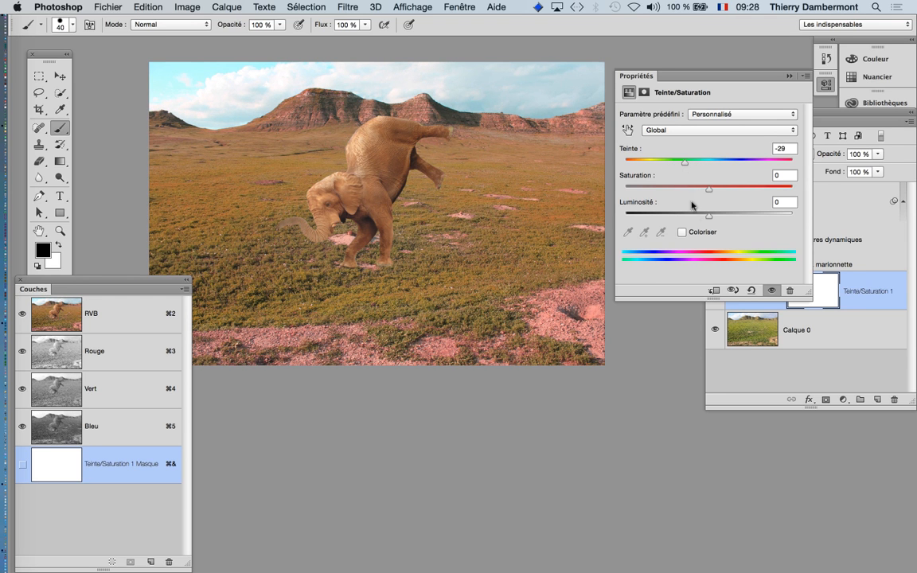
left_click(683, 233)
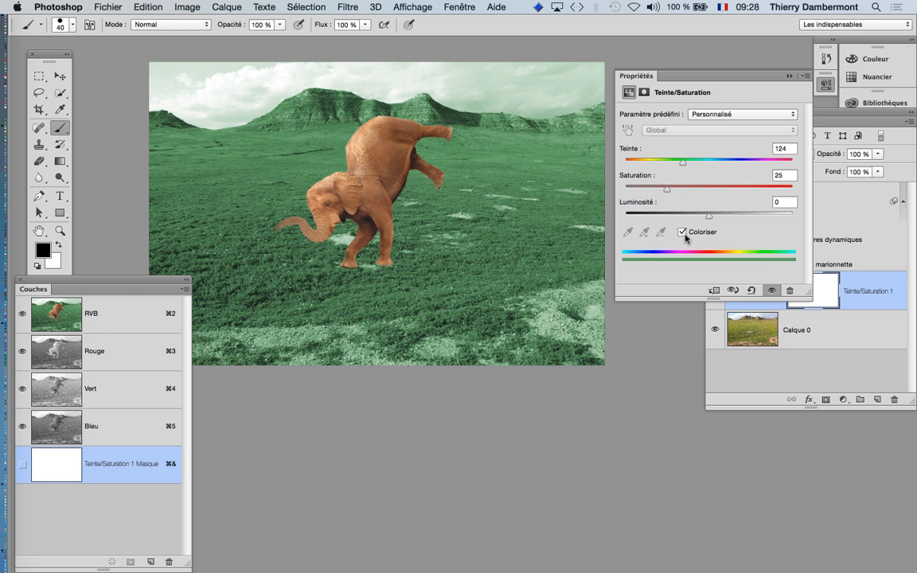
left_click_drag(683, 162, 691, 196)
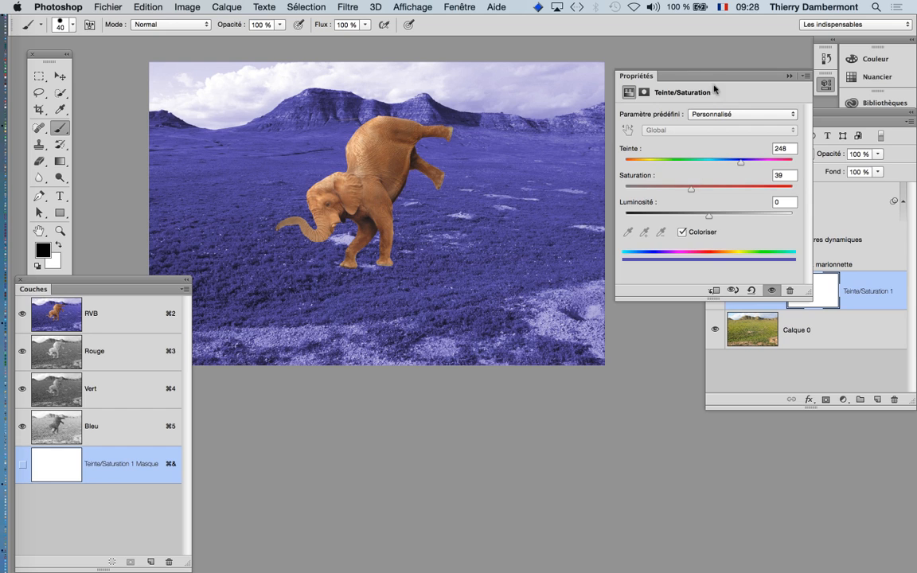
left_click_drag(642, 77, 513, 77)
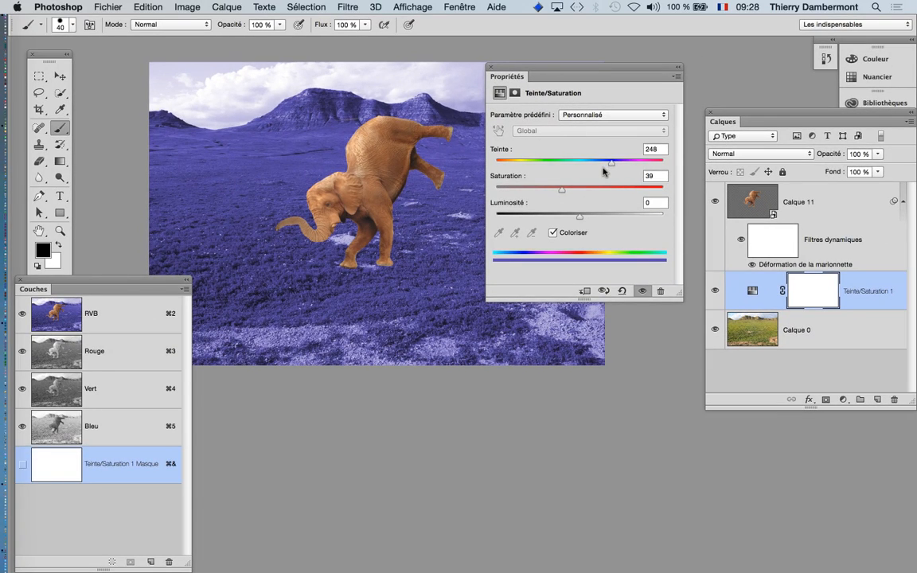
mouse_move(614, 171)
left_mouse_down()
mouse_move(645, 174)
mouse_move(620, 166)
left_mouse_up()
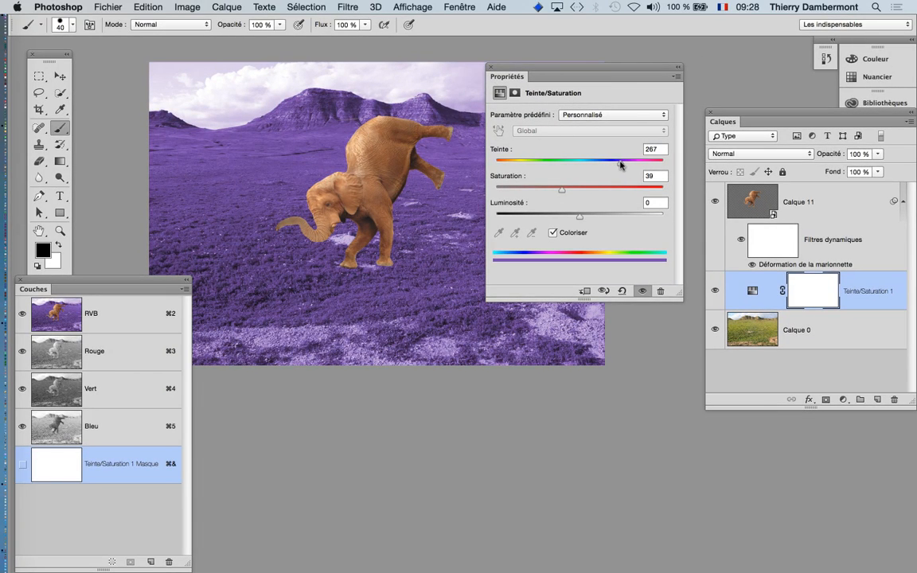
left_click(491, 68)
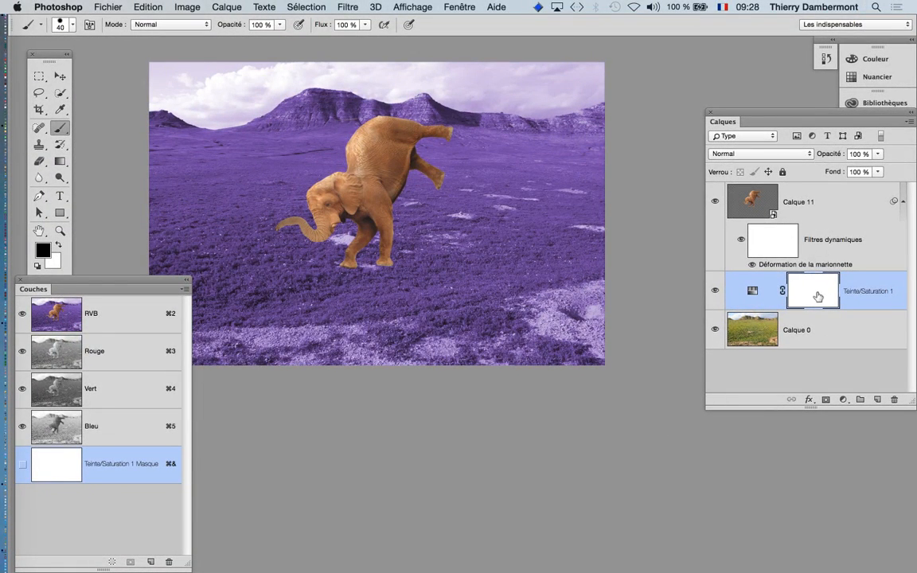
Draw a linear Noir, blanc gradient on the adjustment layer's mask, running downward from the elephant's head to below its feet
left_click(63, 162)
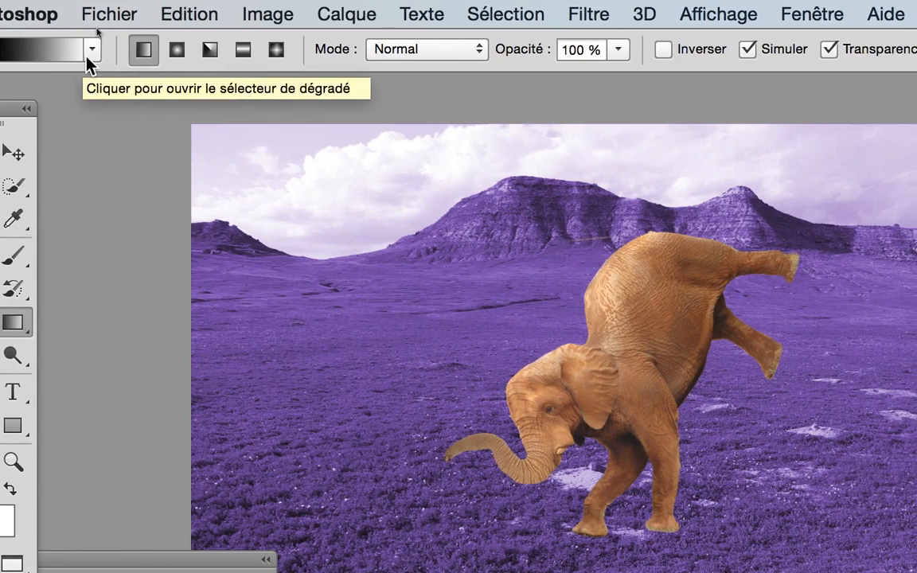
left_click(56, 51)
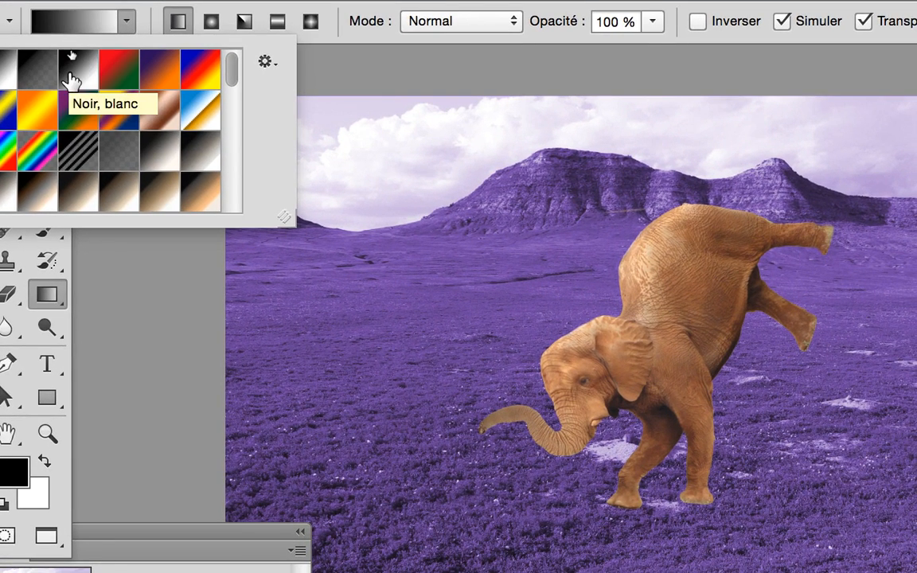
left_click(71, 79)
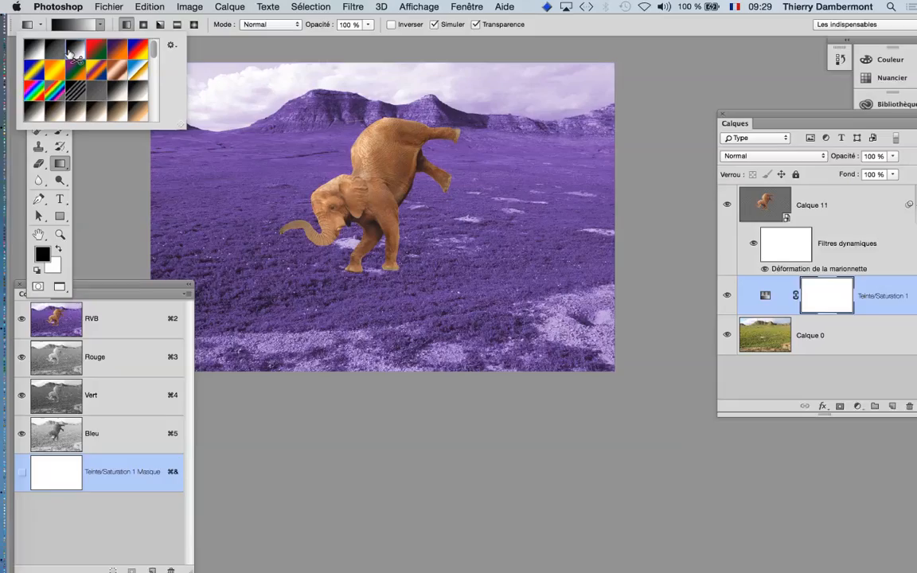
left_click_drag(332, 189, 330, 295)
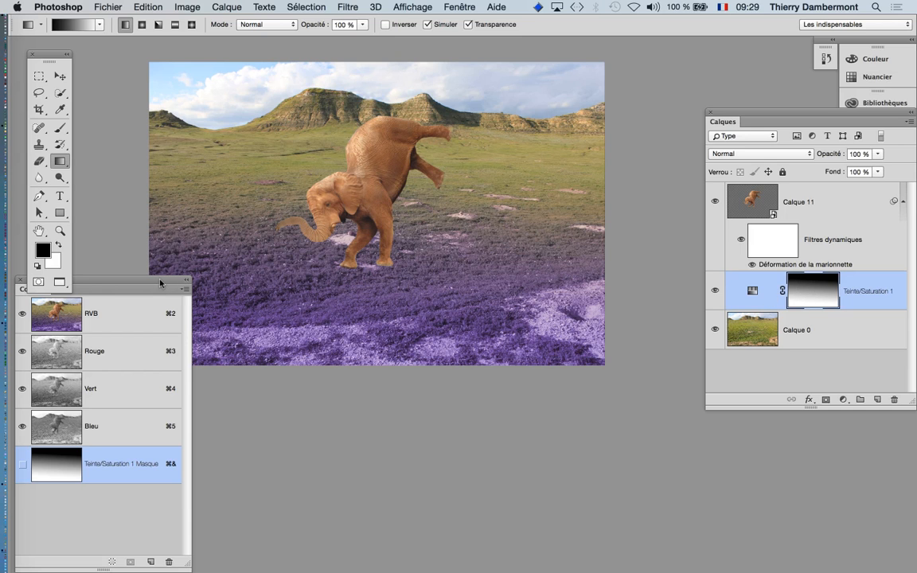
Redraw the mask gradient in the opposite direction, from around the elephant's feet up to the sky
left_click_drag(146, 280, 137, 405)
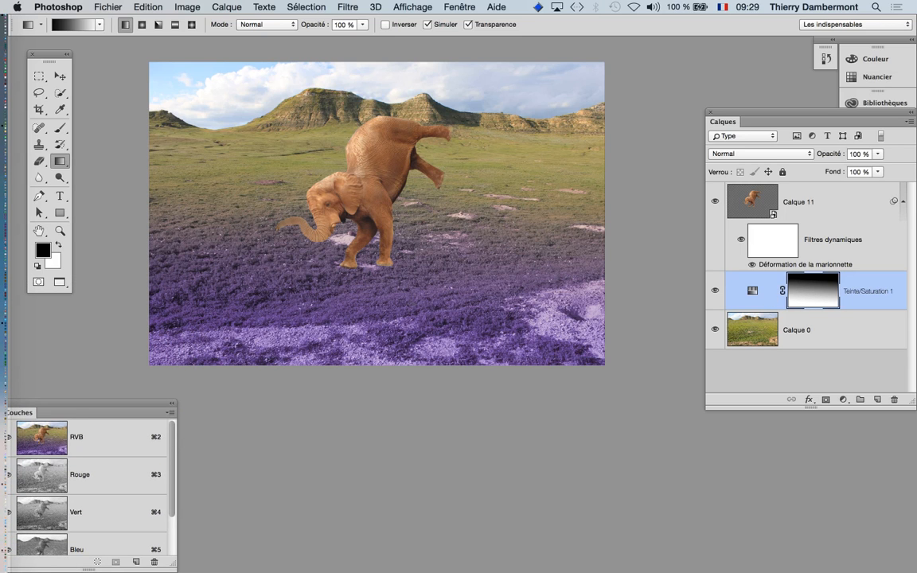
left_click_drag(410, 312, 377, 315)
left_click_drag(377, 270, 384, 80)
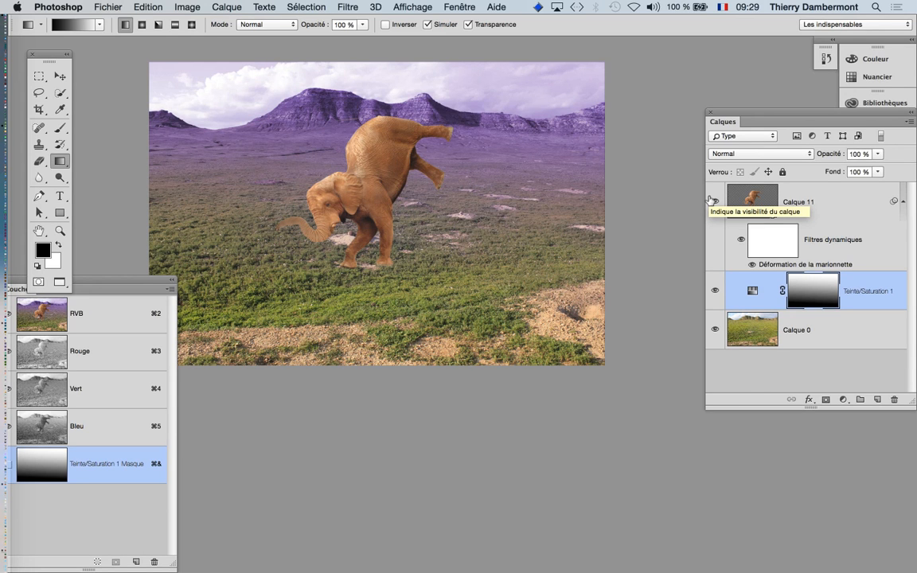
Toggle the Teinte/Saturation layer's visibility to compare the landscape with and without the colour effect
left_click(716, 293)
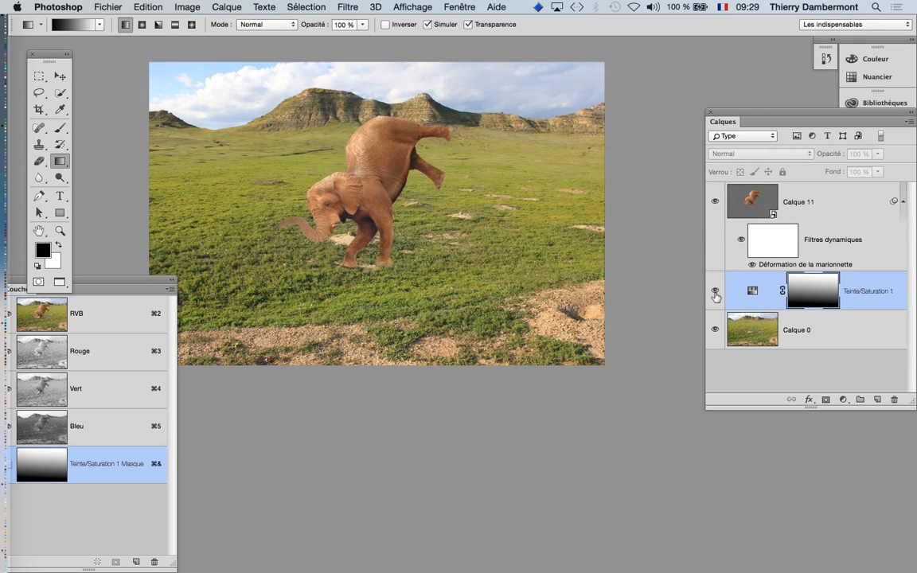
left_click(715, 293)
left_click(715, 293)
left_click(716, 293)
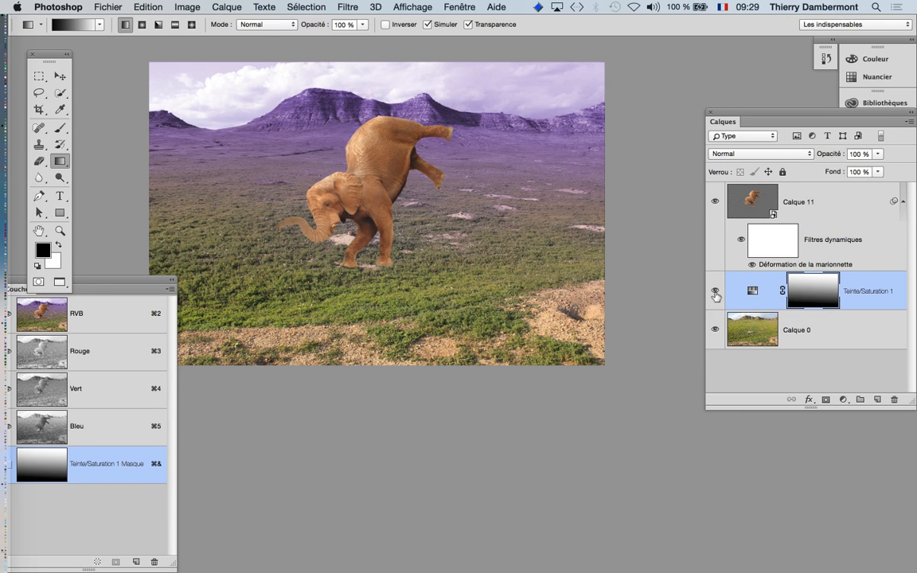
Duplicate the Teinte/Saturation 1 adjustment layer together with its gradient mask and hide the original
left_click_drag(739, 115, 547, 101)
mouse_move(721, 387)
left_mouse_down()
mouse_move(695, 388)
mouse_move(722, 390)
left_mouse_up()
left_click_drag(570, 107, 678, 99)
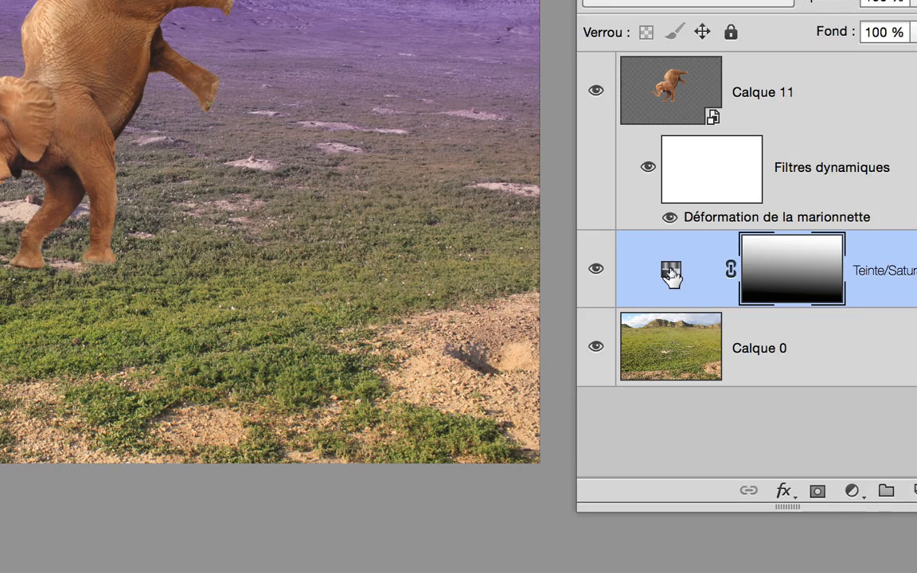
left_click_drag(672, 274, 754, 355)
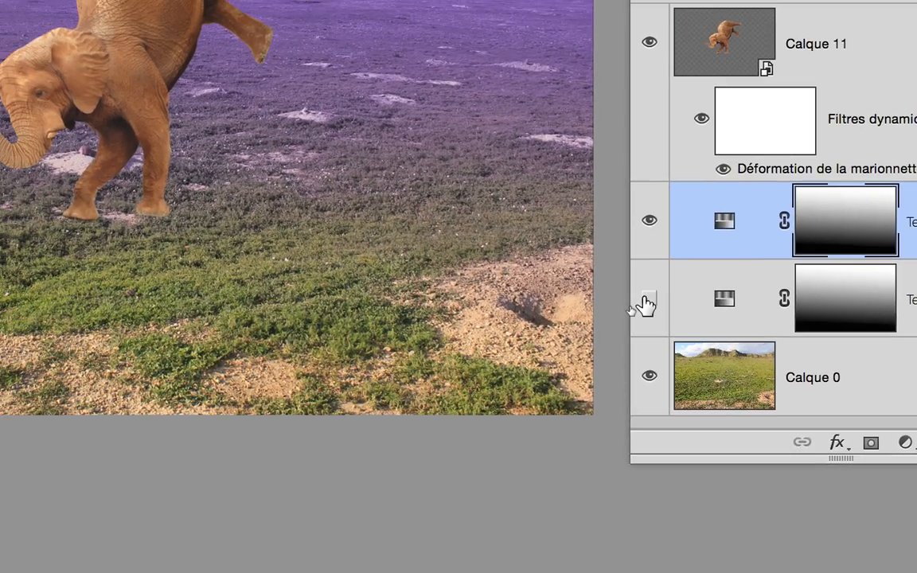
left_click(613, 283)
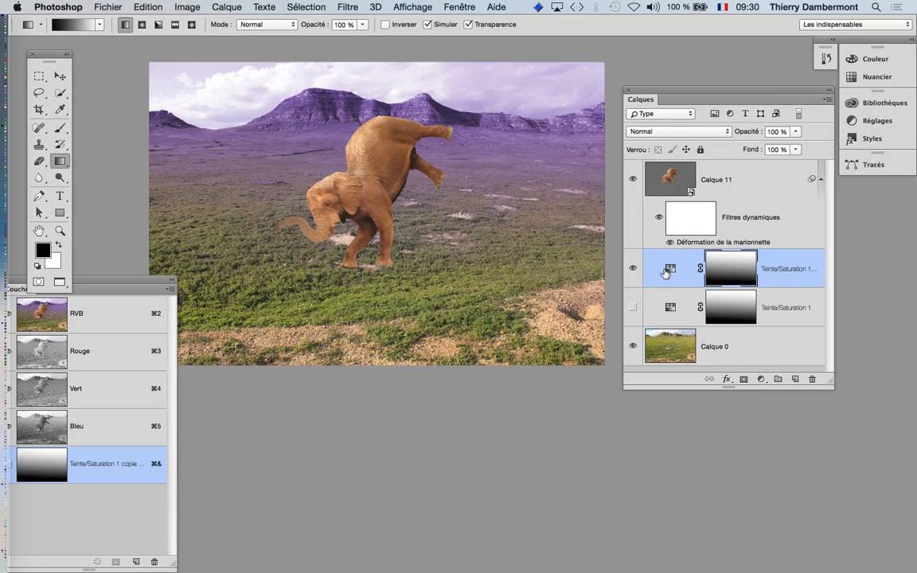
Set Teinte to 0 on the duplicated adjustment layer to tint the mountains and sky red
double_click(669, 273)
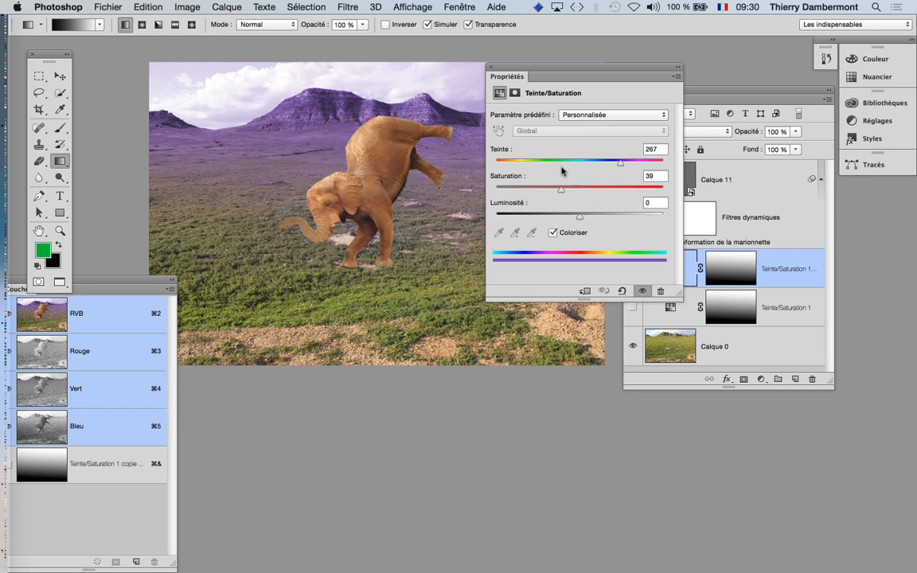
left_click_drag(555, 162, 497, 162)
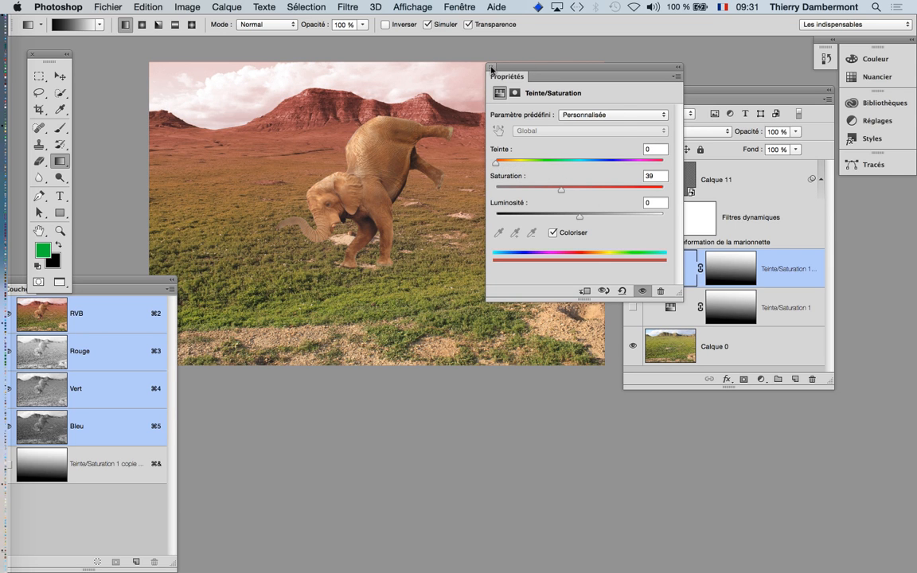
left_click(491, 68)
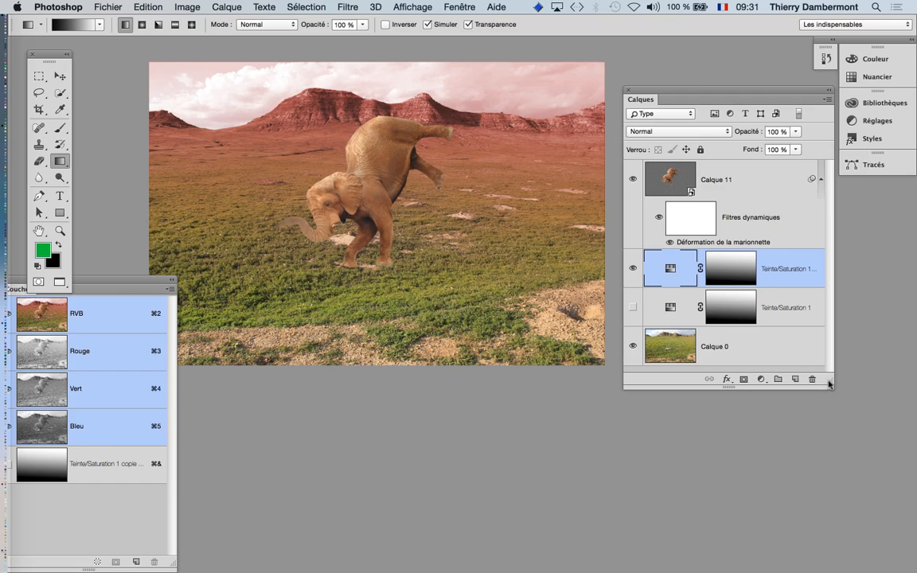
Enlarge the Calques panel, duplicate the red Teinte/Saturation adjustment layer and hide the red one
left_click_drag(828, 384, 832, 485)
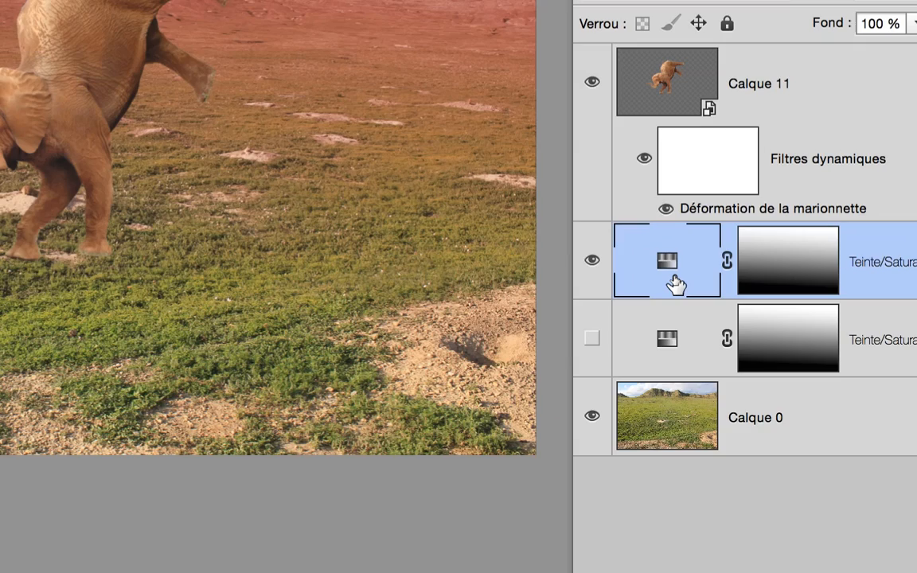
left_click_drag(676, 286, 760, 418)
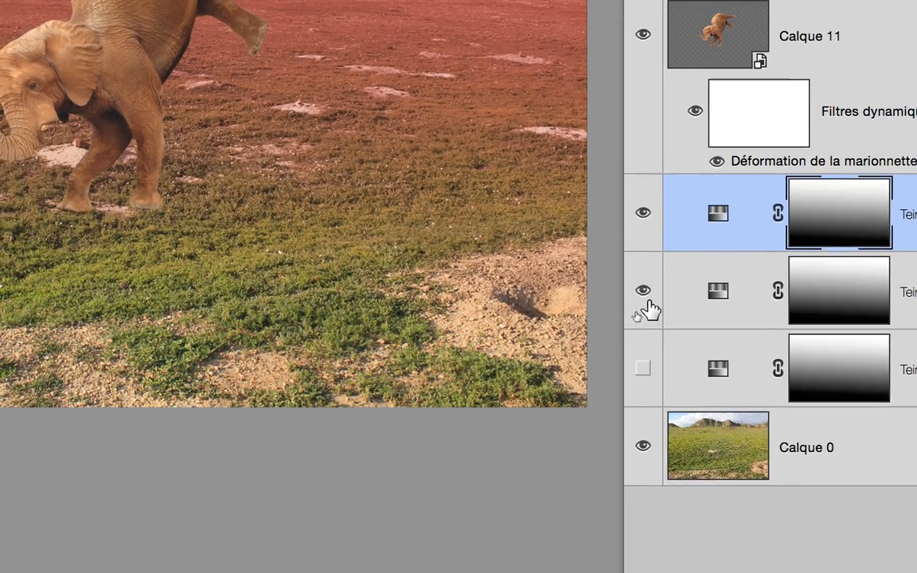
left_click(645, 296)
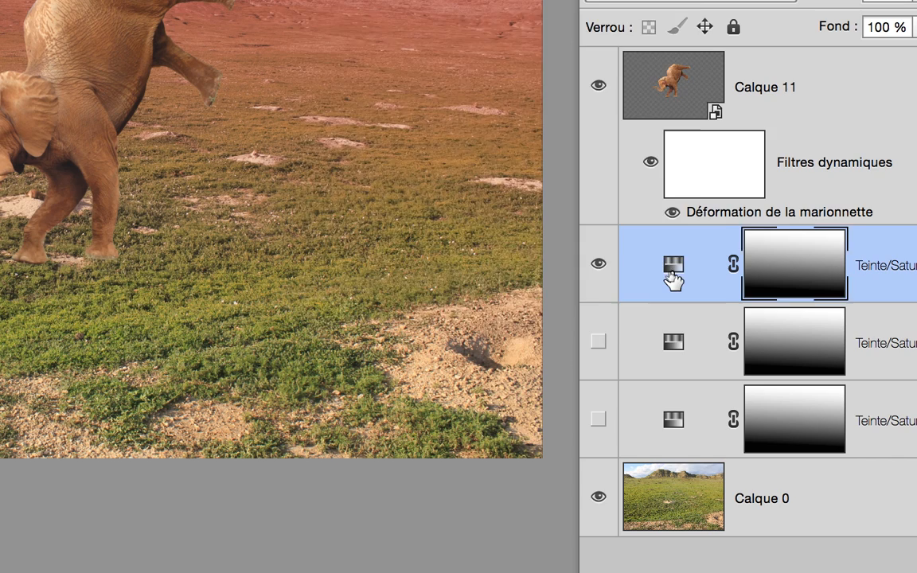
Set Teinte to 316 on the newest adjustment layer copy and move its properties below the image
double_click(671, 270)
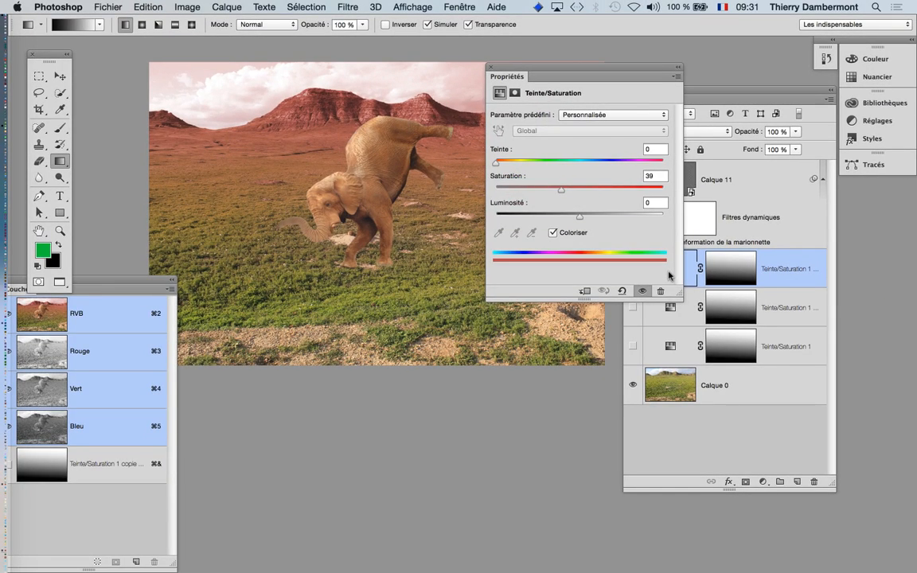
left_click_drag(581, 161, 643, 164)
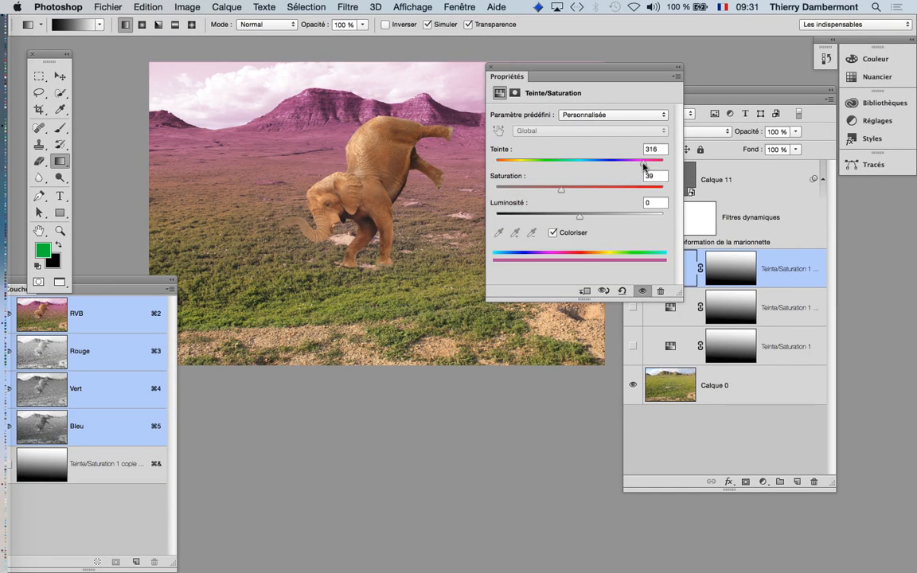
left_click(691, 256)
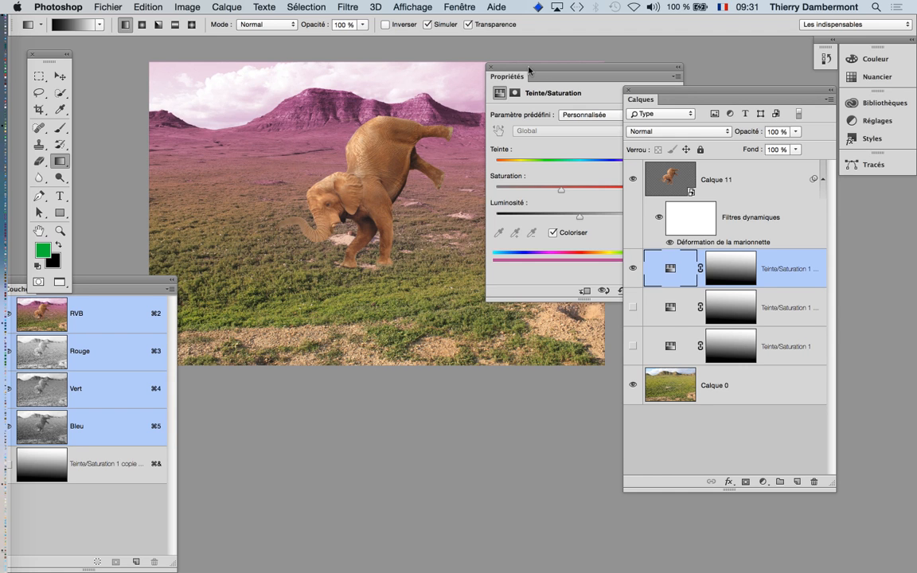
left_click_drag(529, 67, 355, 387)
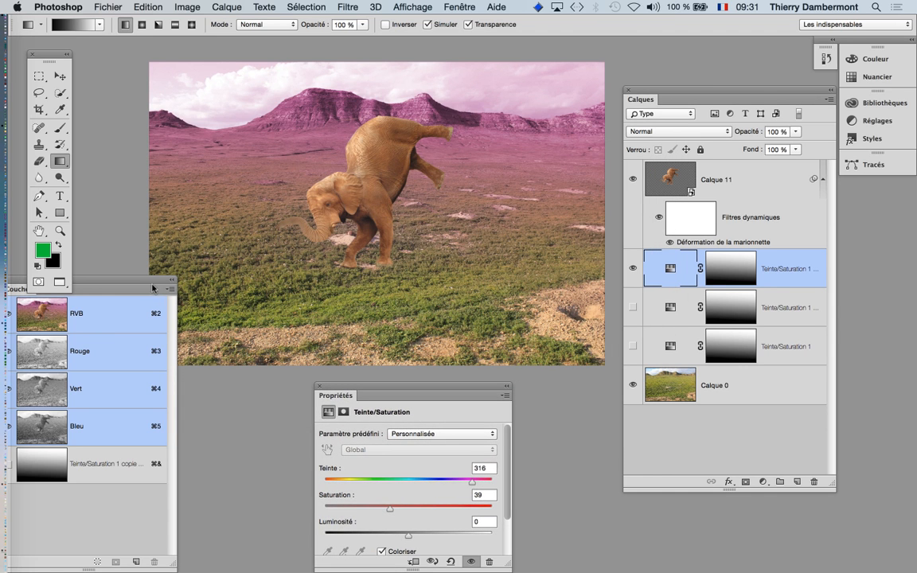
Clear the Couches and Propriétés panels away from the image and leave only the original violet Teinte/Saturation 1 adjustment layer visible
left_click_drag(149, 282, 111, 365)
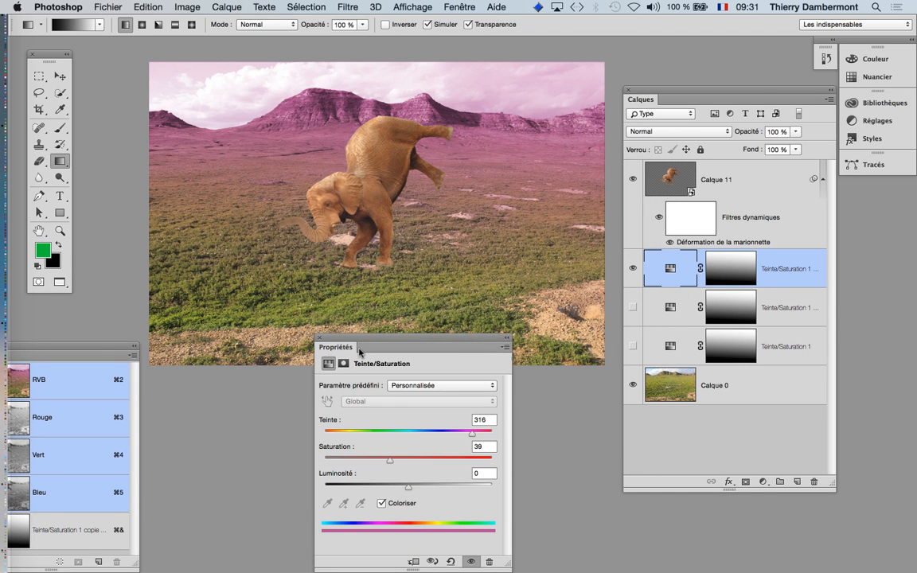
left_click(320, 338)
left_click(633, 269)
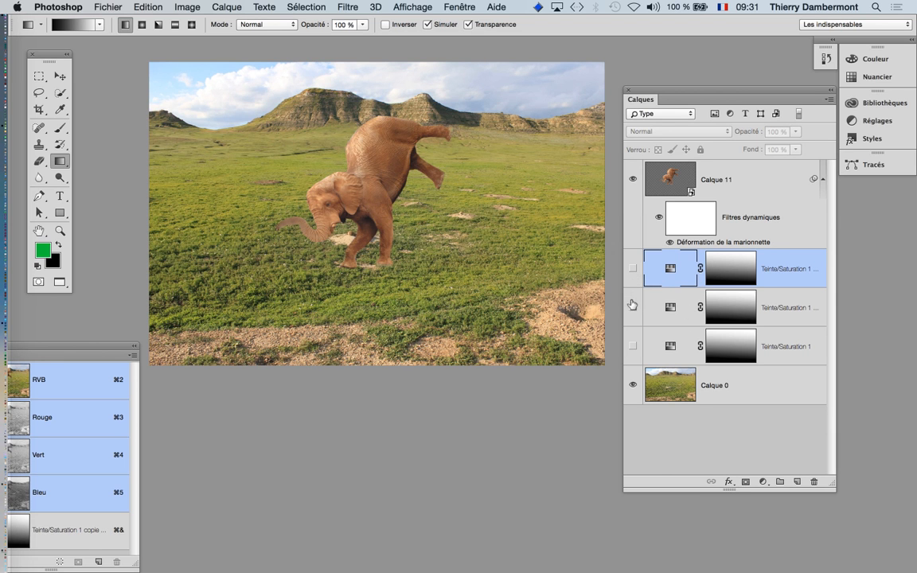
left_click(633, 308)
left_click(632, 309)
left_click(632, 346)
left_click(633, 348)
left_click(633, 348)
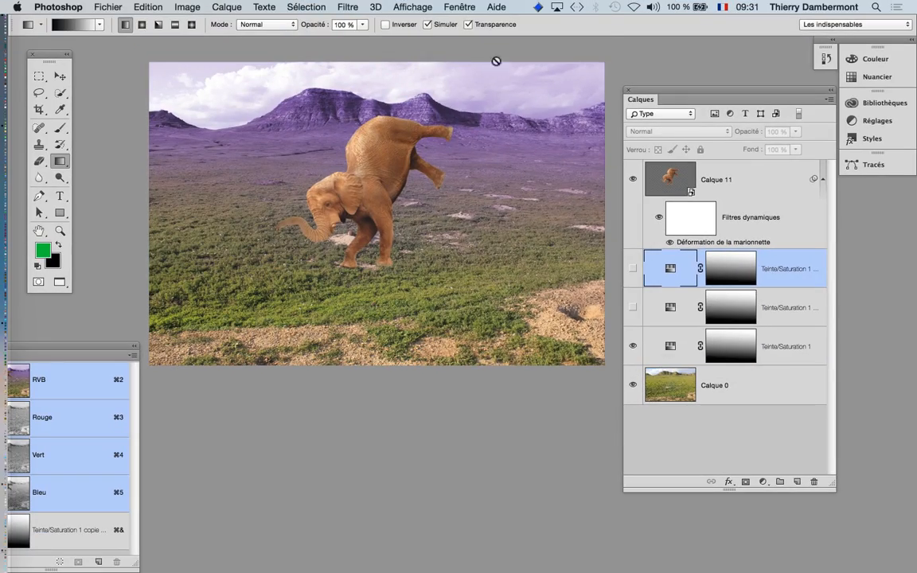
Open Compositions de calques, save the violet version as a new layer composition storing only Visibilité, and place the panel near the image's lower edge
left_click(460, 7)
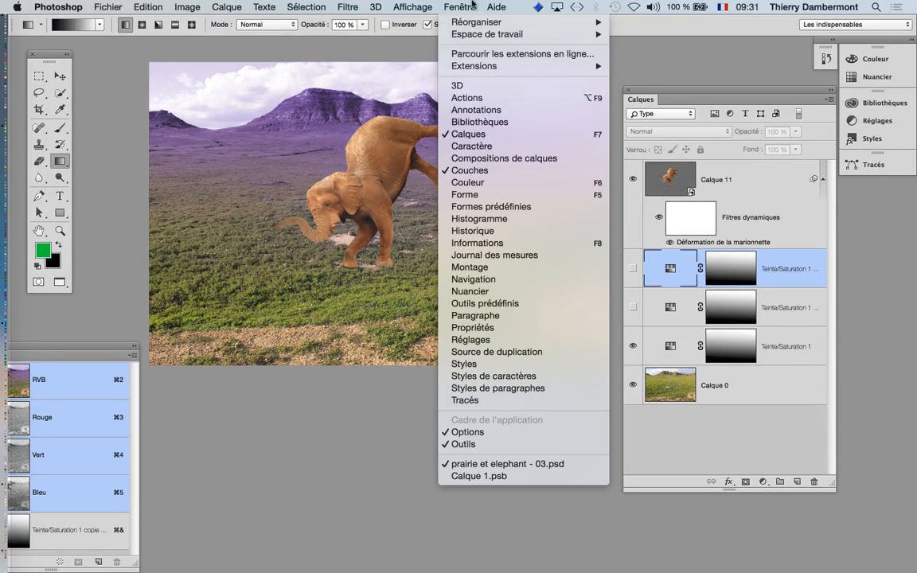
left_click(504, 158)
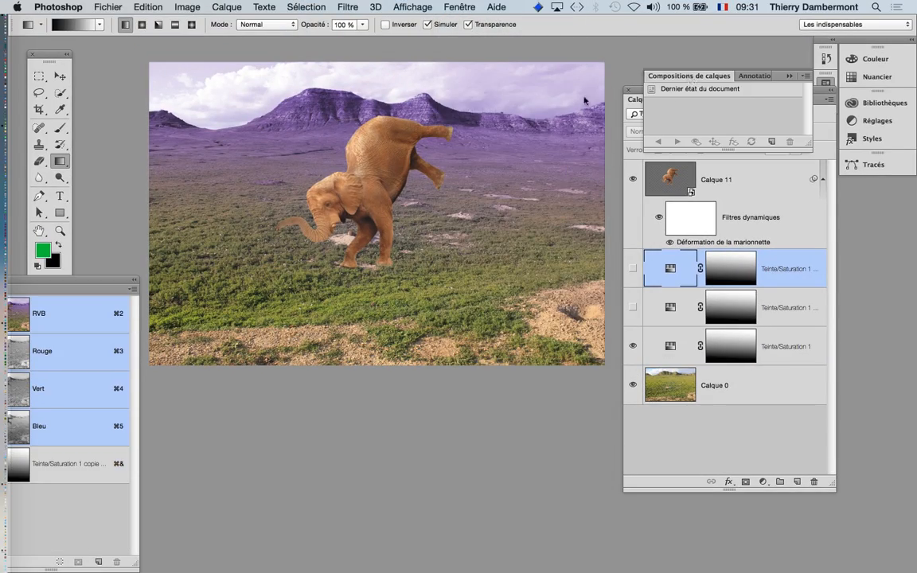
left_click_drag(689, 75, 330, 214)
left_click(418, 291)
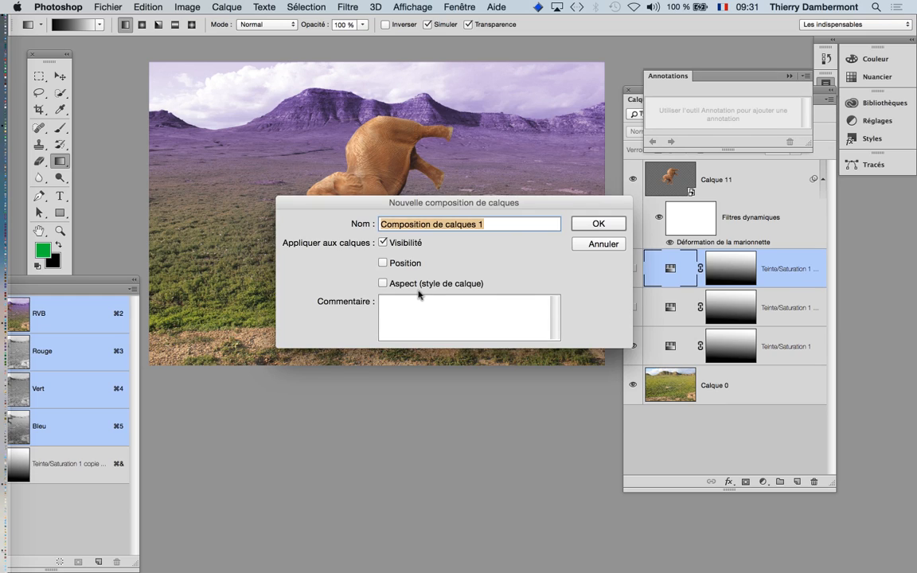
left_click(610, 230)
left_click_drag(375, 215, 289, 365)
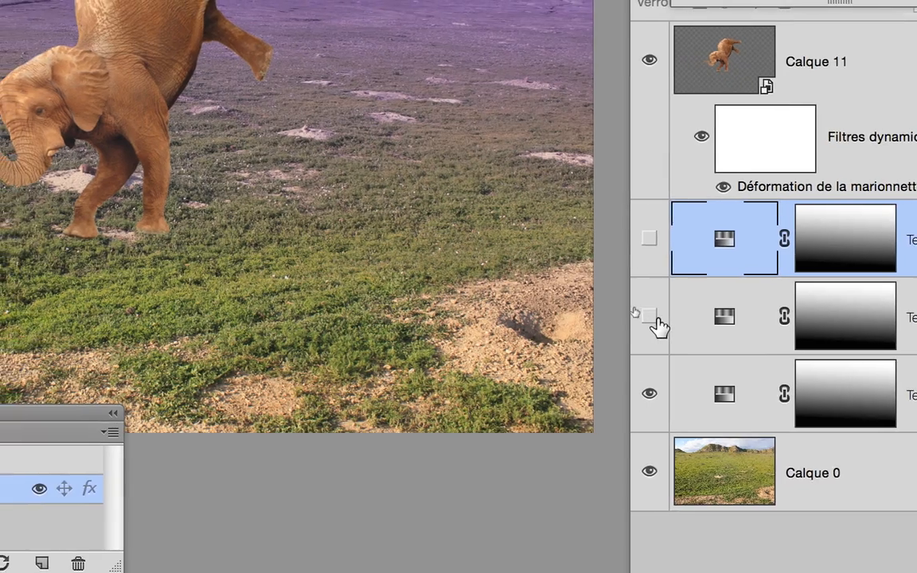
Show only the red Teinte/Saturation adjustment layer and save that version as a second layer composition storing only Visibilité
left_click(633, 307)
left_click(655, 347)
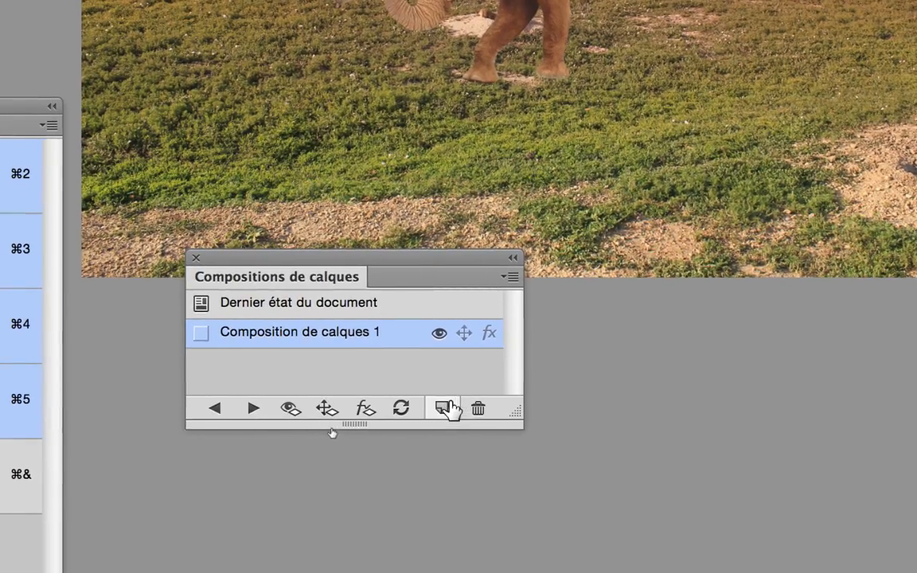
left_click(48, 515)
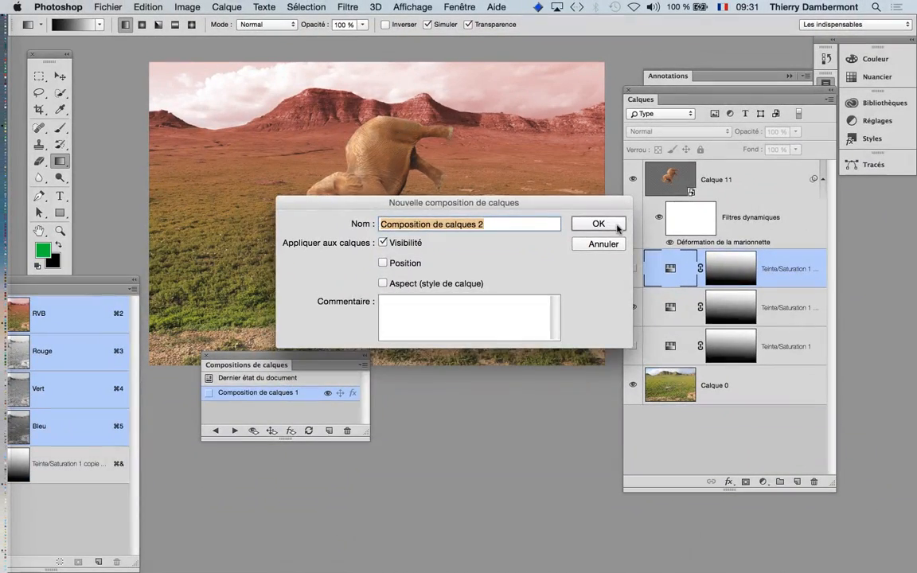
left_click(644, 264)
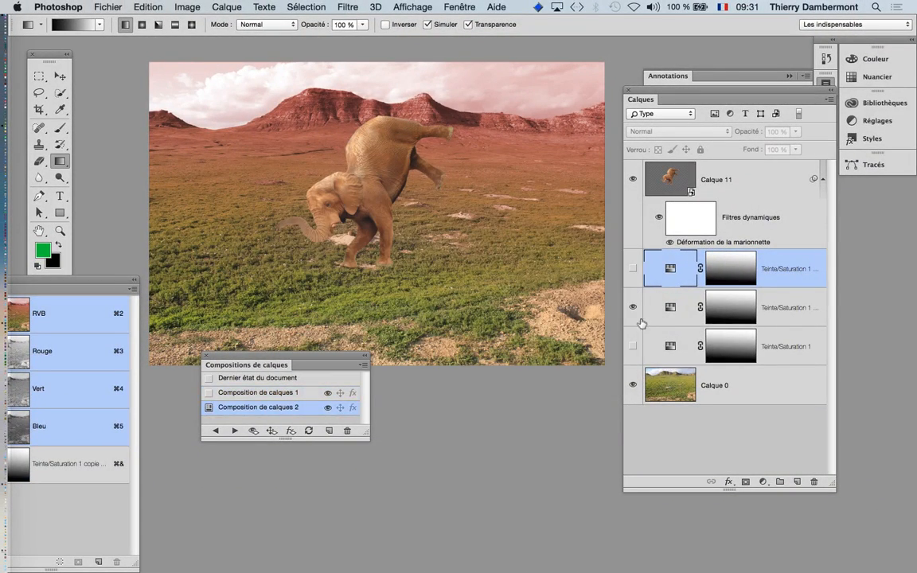
Show only the magenta Teinte/Saturation adjustment layer and save that version as a third layer composition
left_click(633, 268)
left_click(633, 307)
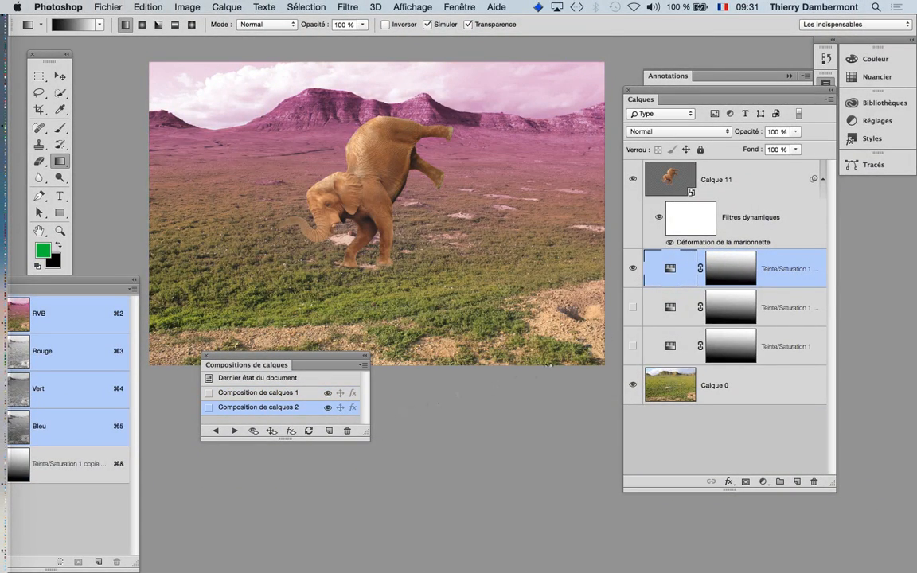
left_click(332, 431)
left_click(595, 224)
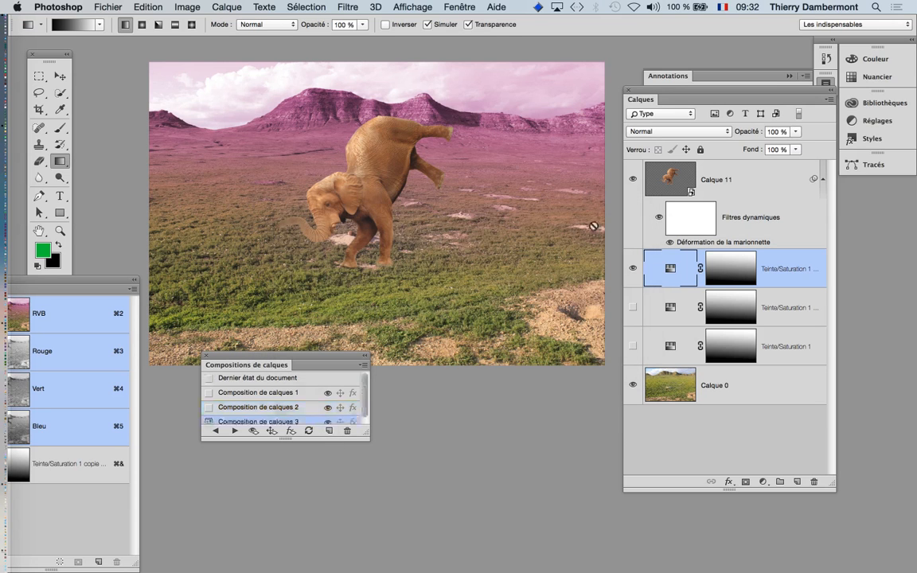
Move and enlarge the Compositions de calques panel to list all three compositions, and apply the violet Composition de calques 1
mouse_move(621, 102)
left_mouse_down()
mouse_move(500, 379)
mouse_move(318, 370)
mouse_move(763, 176)
mouse_move(750, 147)
left_mouse_up()
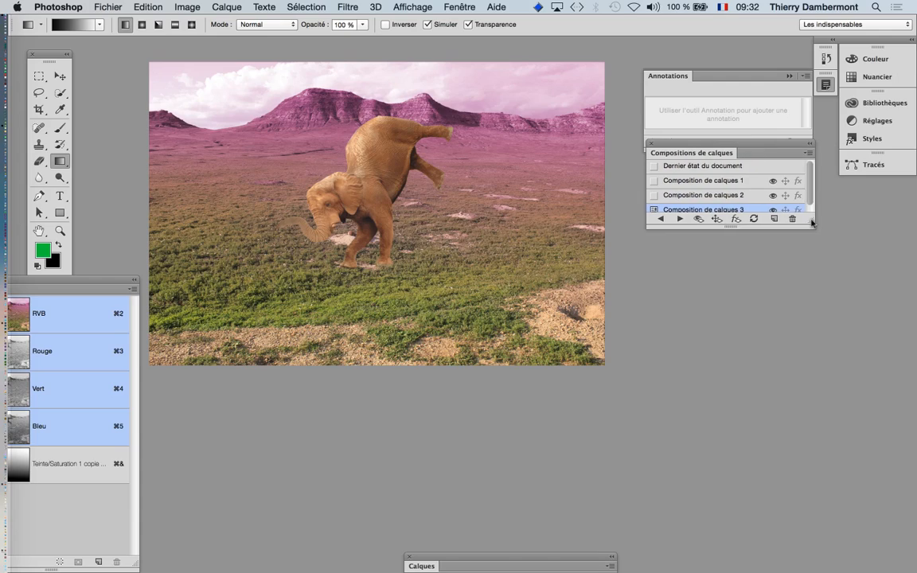
left_click_drag(811, 225, 812, 294)
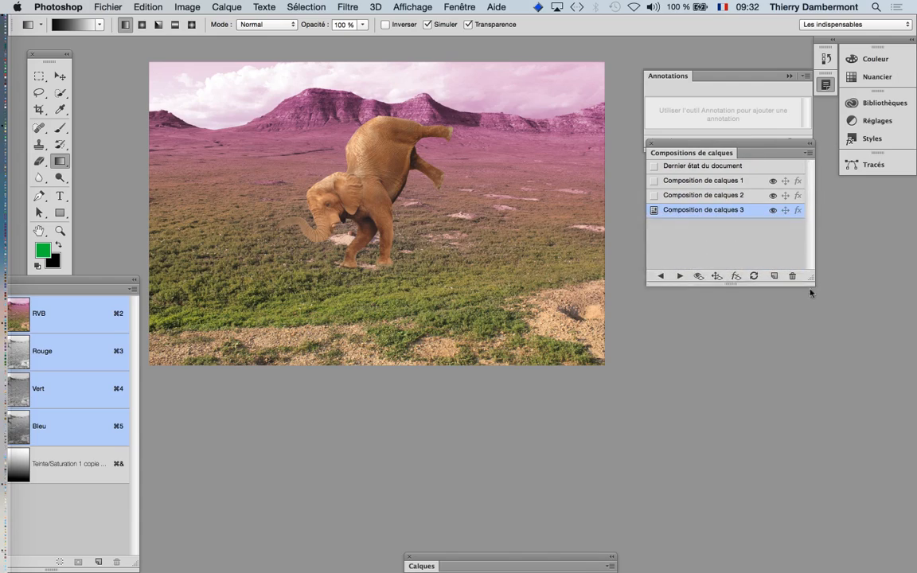
left_click(655, 195)
left_click(655, 182)
left_click(482, 187, "super")
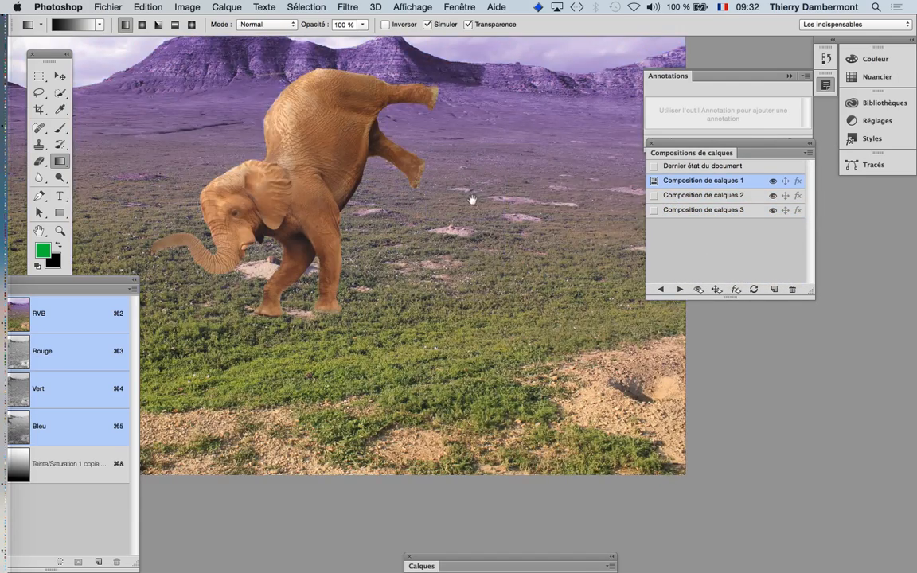
left_click_drag(473, 200, 577, 286)
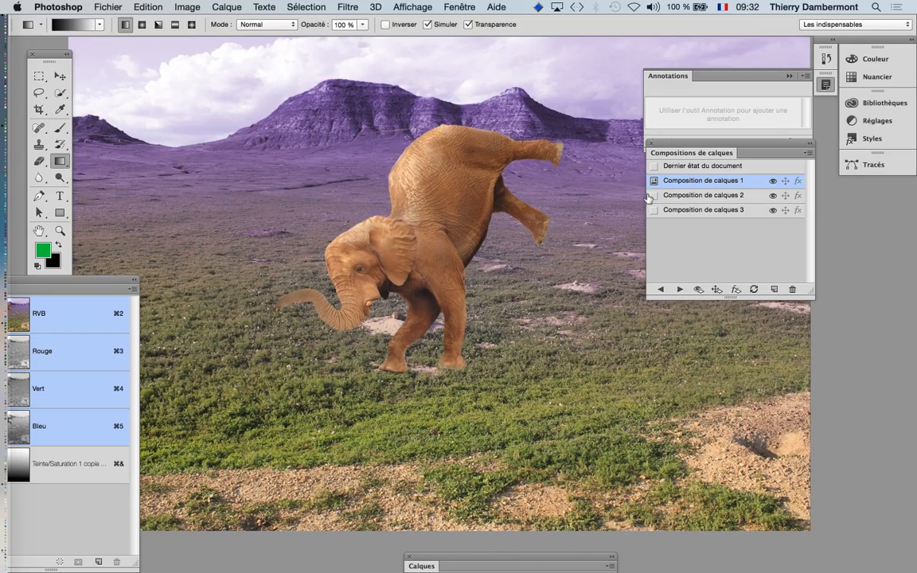
Compare the violet, red and magenta versions by switching between the three layer compositions, ending on Composition de calques 1
left_click(655, 195)
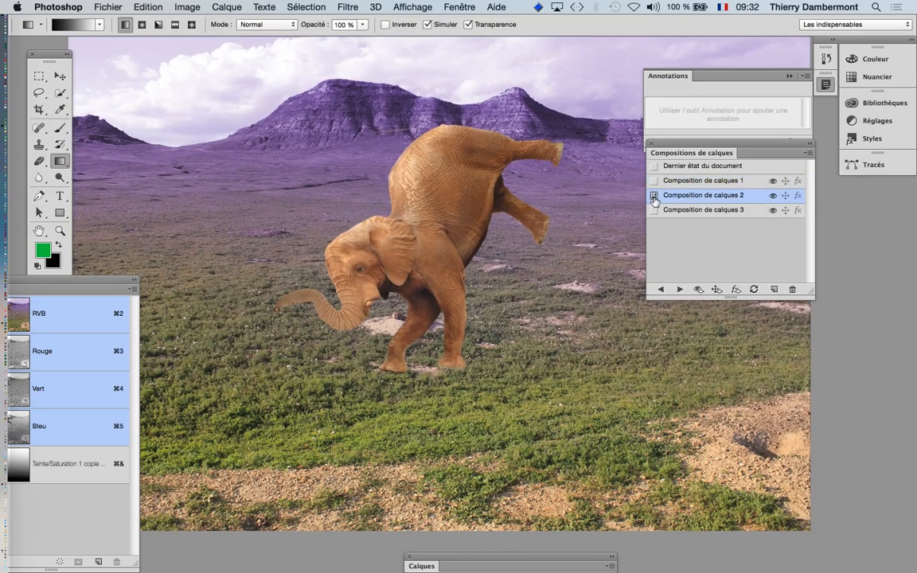
left_click(655, 211)
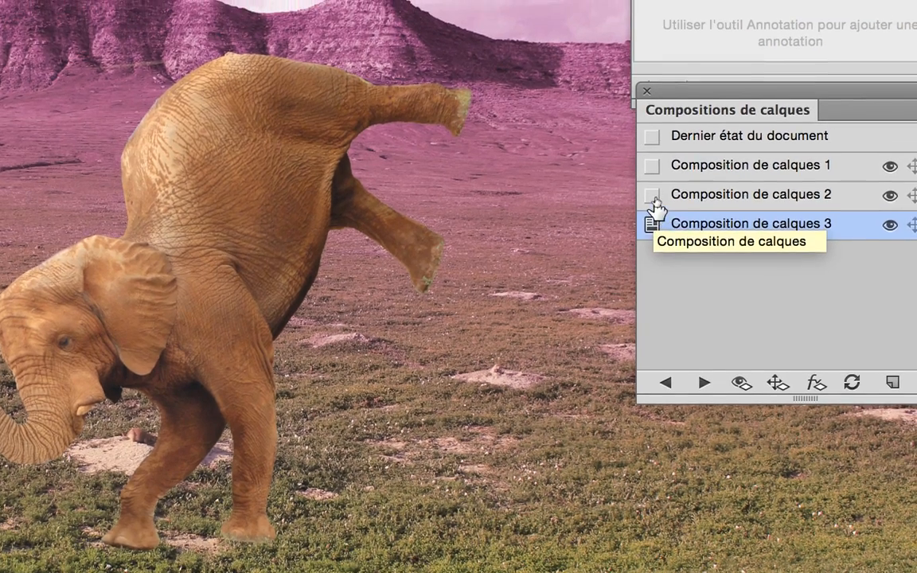
left_click(654, 181)
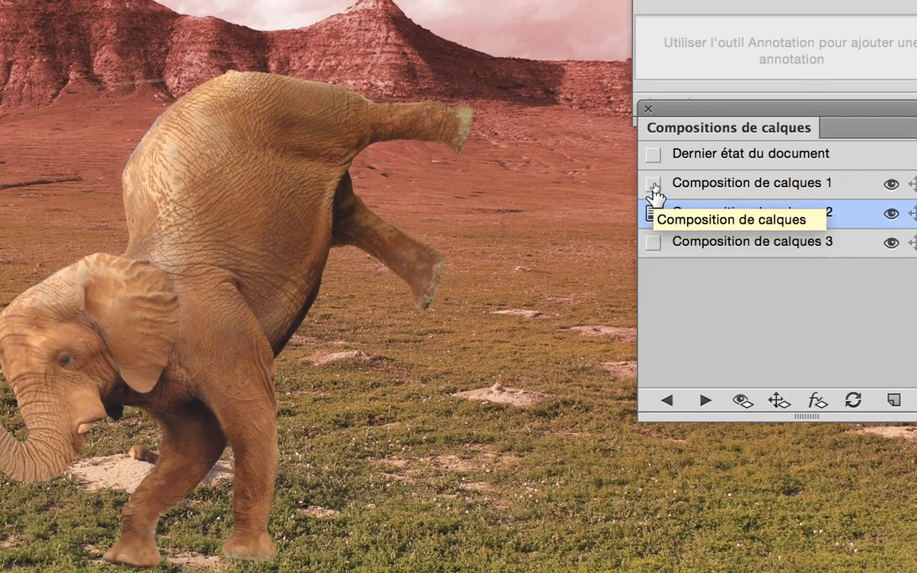
left_click(655, 174)
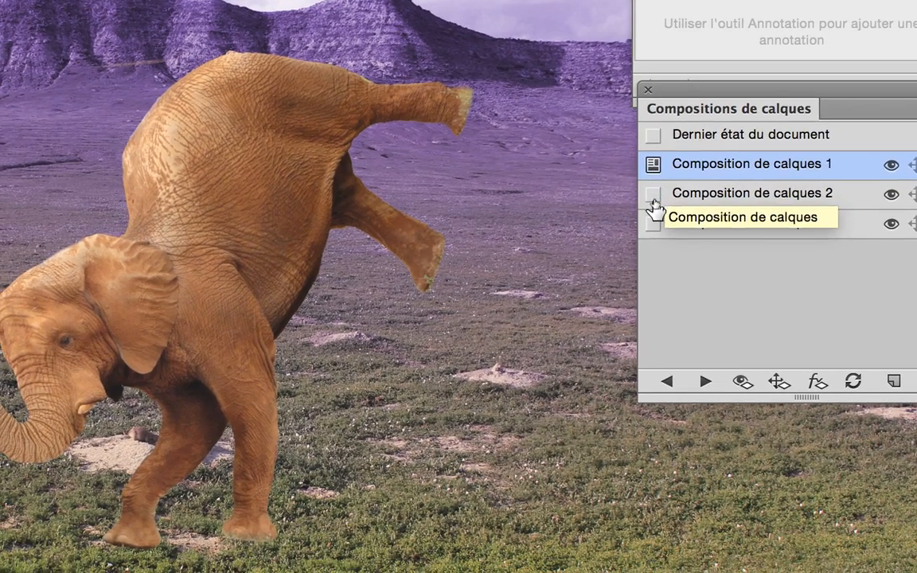
left_click(654, 217)
left_click(653, 223)
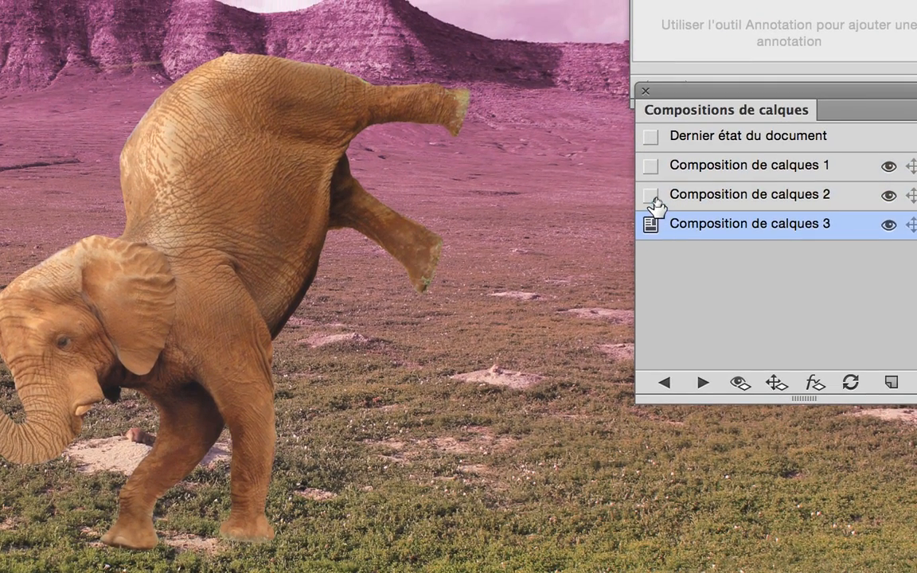
left_click(654, 205)
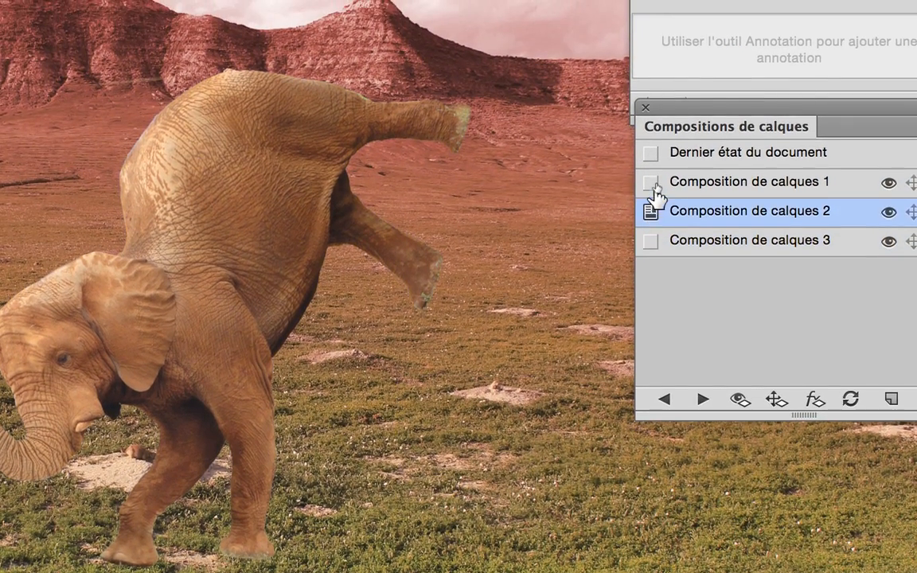
left_click(655, 174)
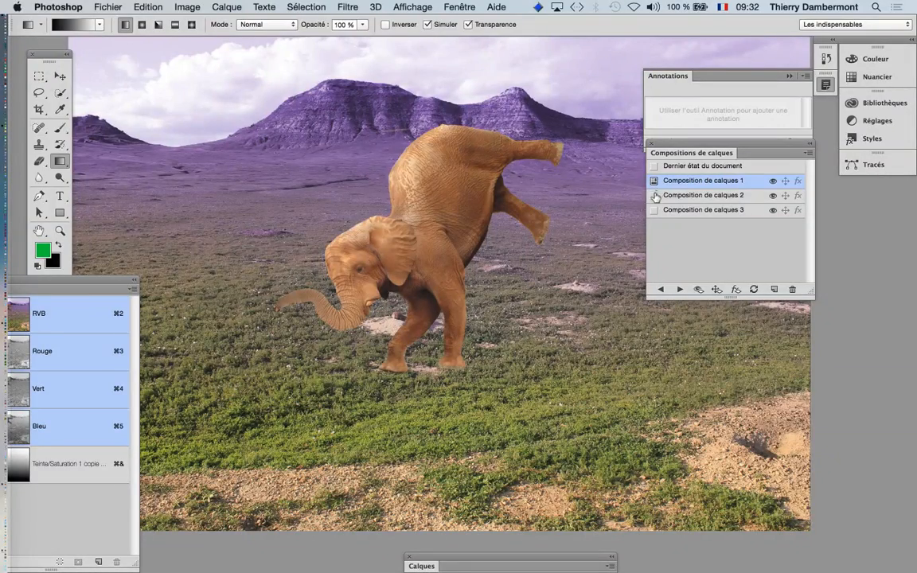
left_click(655, 196)
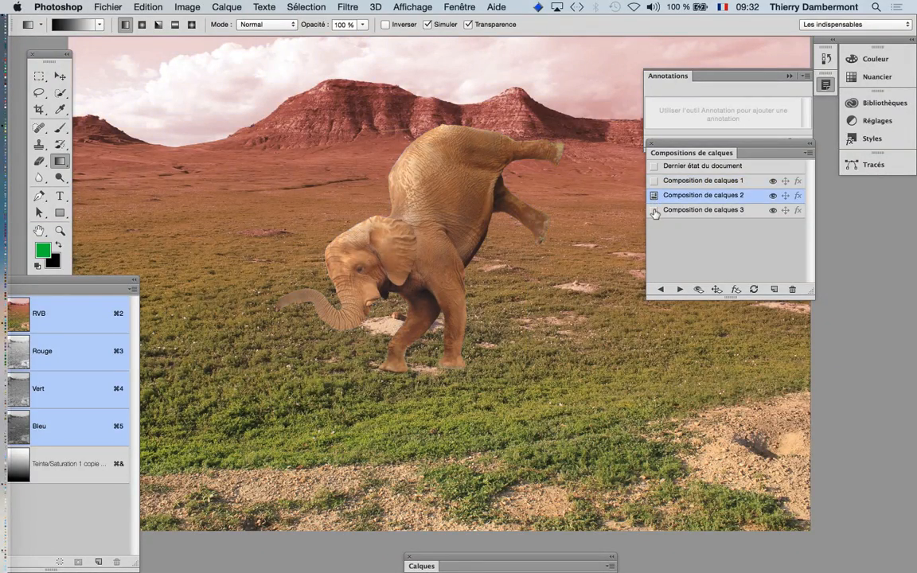
left_click(654, 209)
left_click(654, 196)
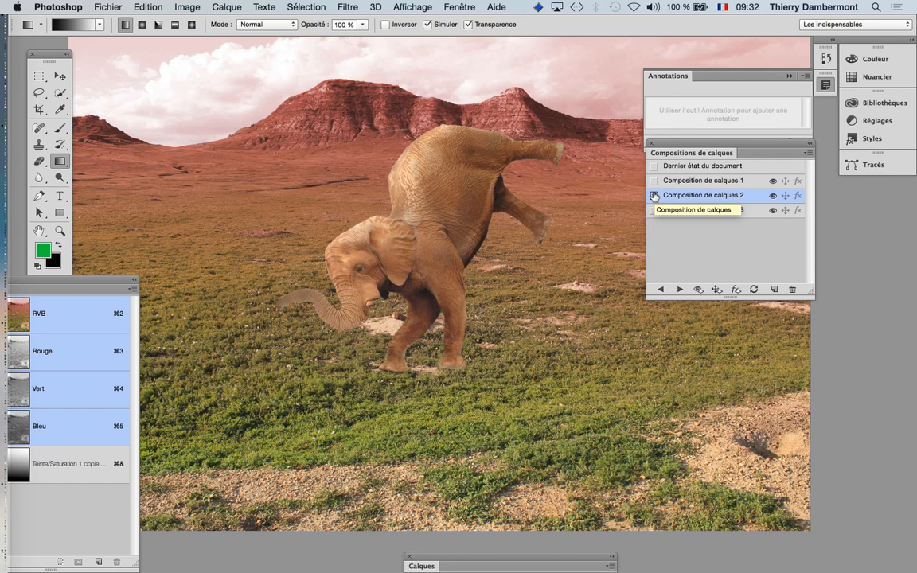
left_click(654, 181)
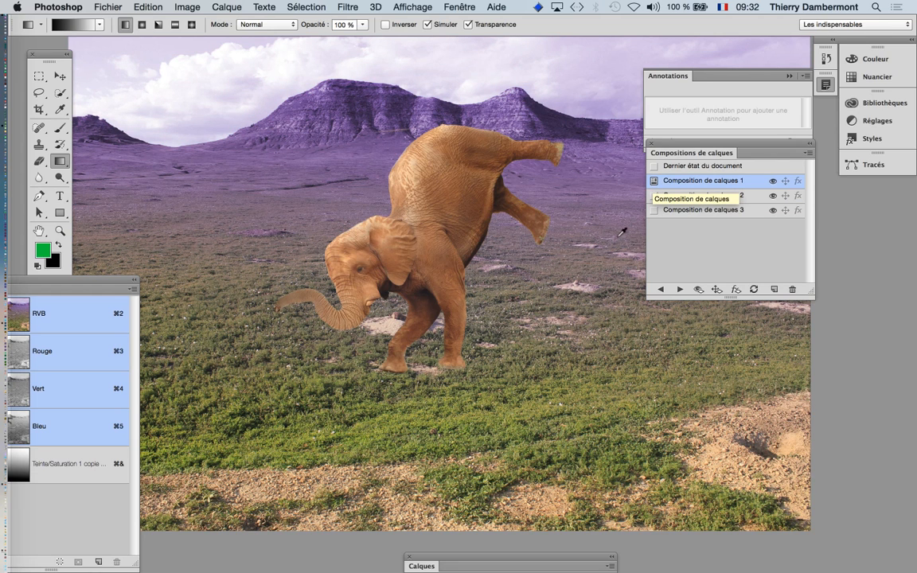
Bring the Calques panel back over the image and delete the two hidden duplicate Teinte/Saturation adjustment layers, keeping Teinte/Saturation 1
scroll(620, 229, "down", 3)
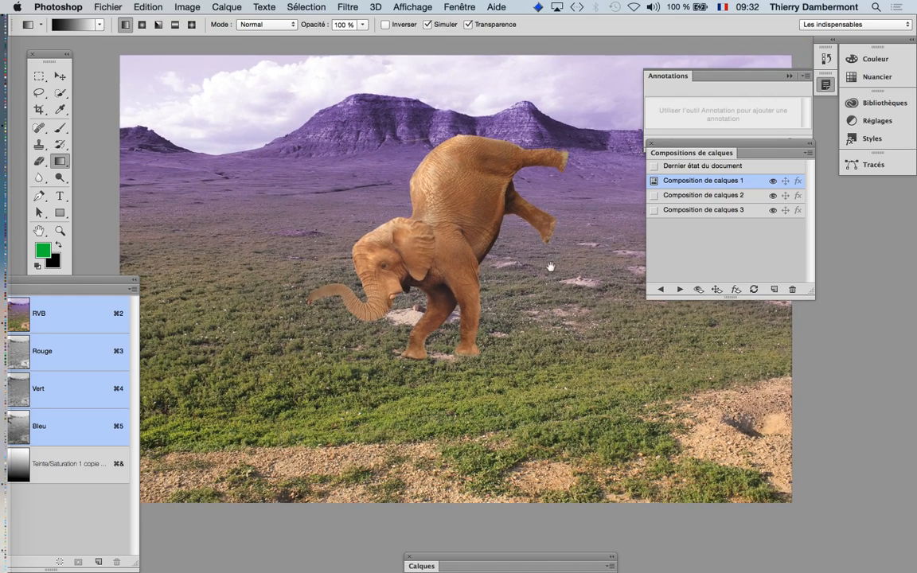
left_click_drag(549, 266, 452, 229)
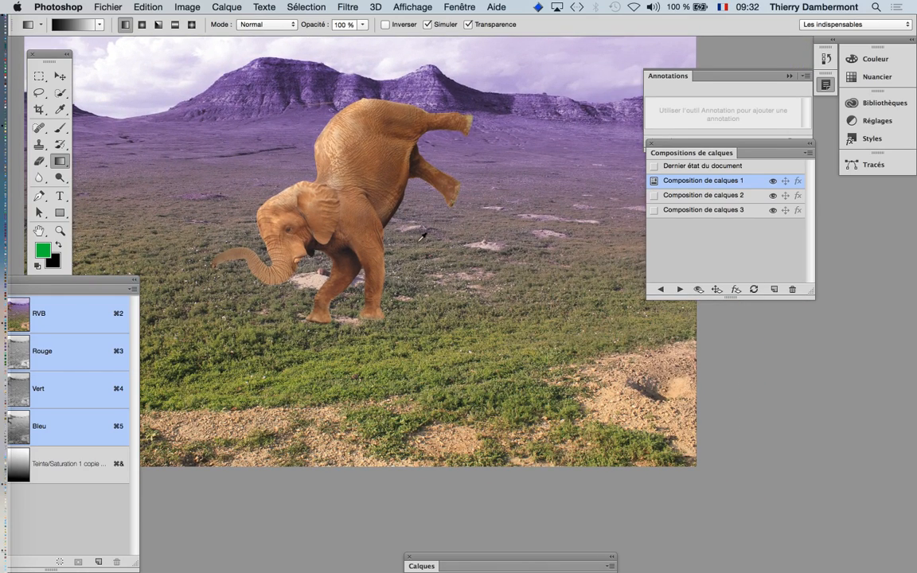
scroll(422, 236, "down", 3)
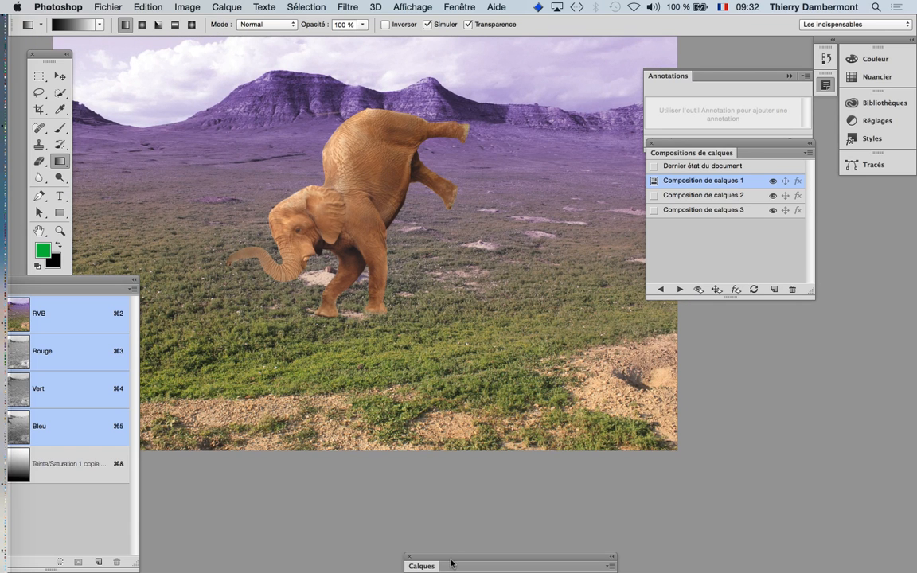
mouse_move(450, 563)
left_mouse_down()
mouse_move(525, 510)
mouse_move(639, 377)
mouse_move(557, 91)
left_mouse_up()
double_click(648, 368)
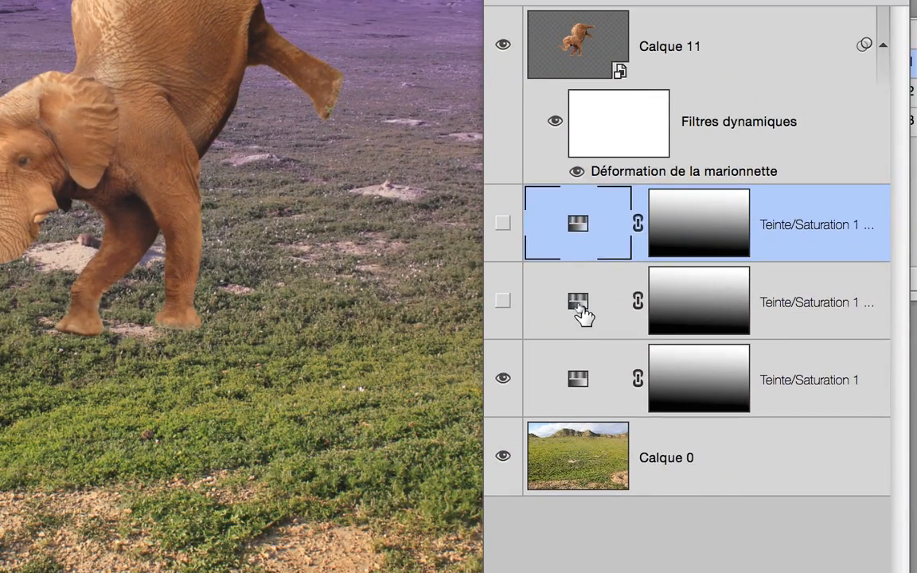
left_click(579, 307)
left_click(579, 239)
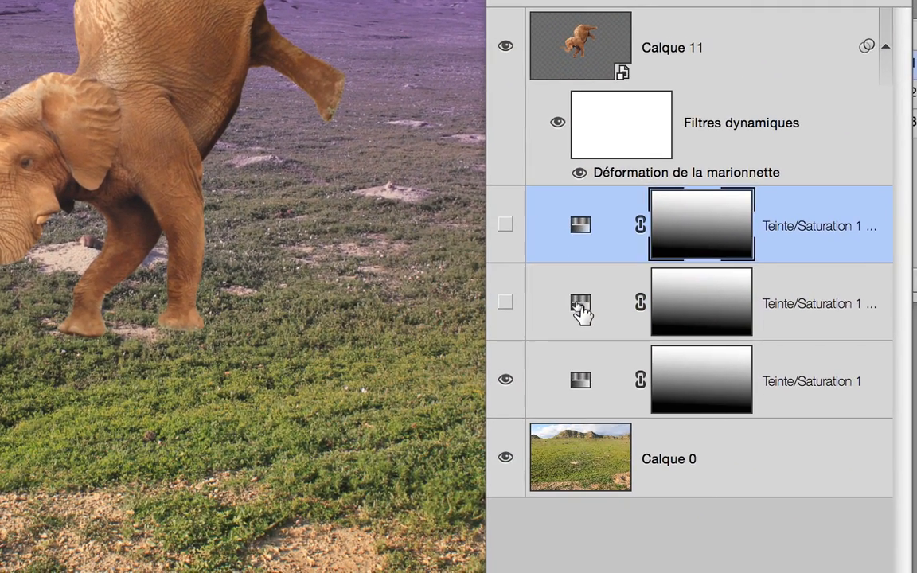
left_click(581, 307, "shift")
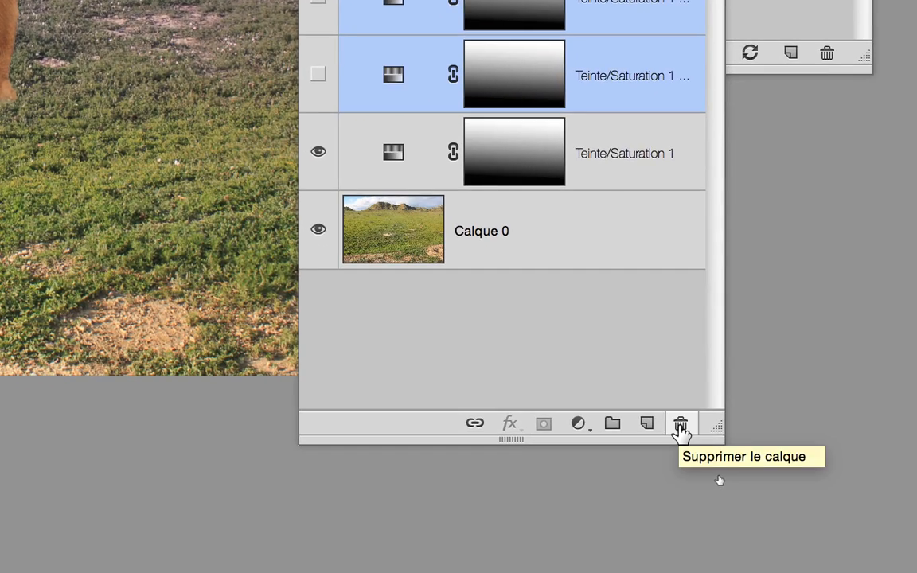
left_click(681, 430)
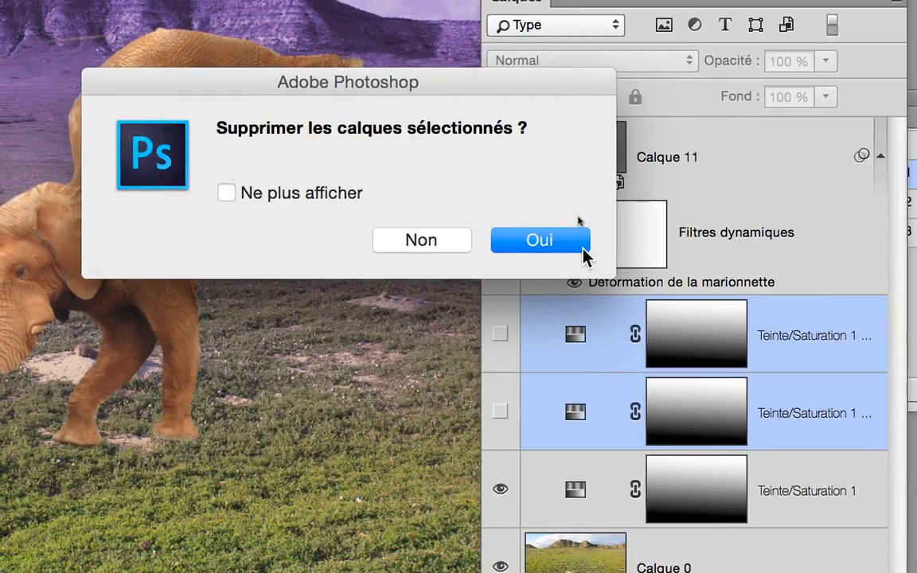
left_click(584, 248)
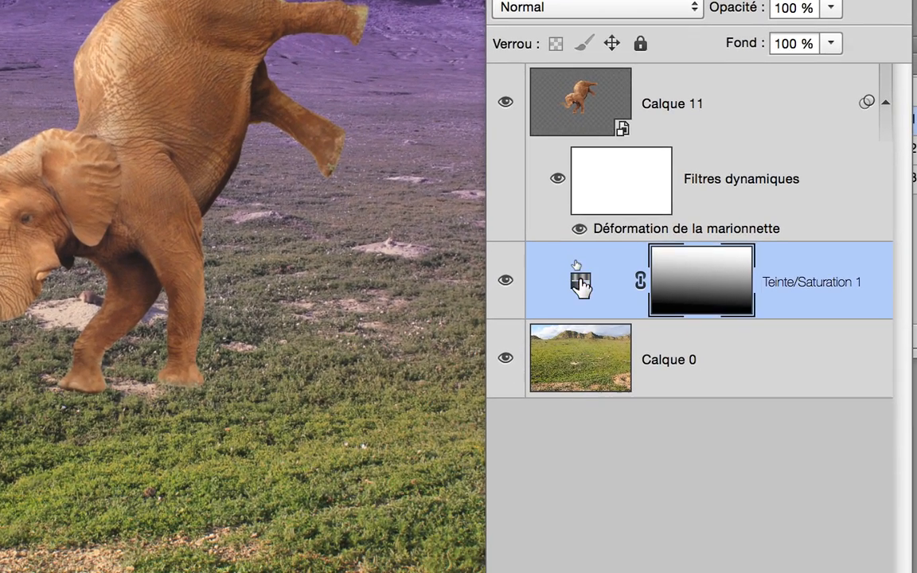